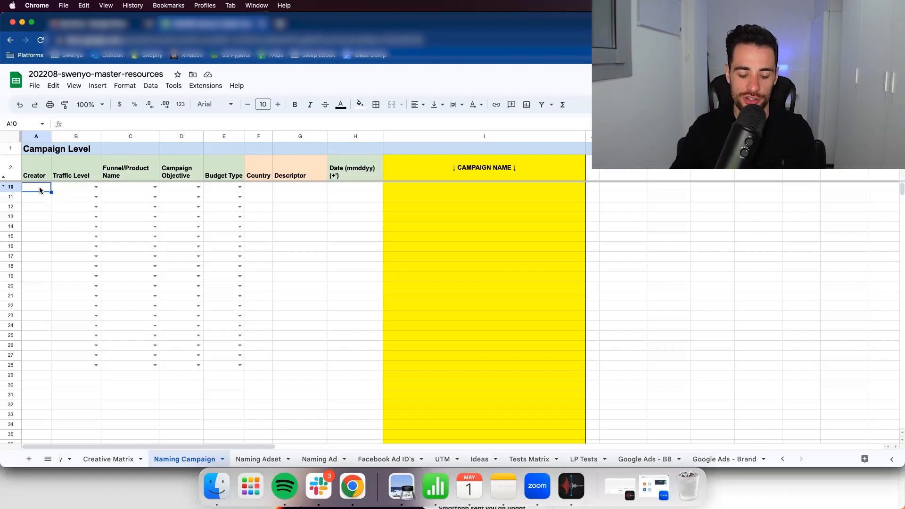
- Enter cc as the creator in row 10 and set its traffic level to l1l2l3l4l5
{"action": "type", "text": "co"}
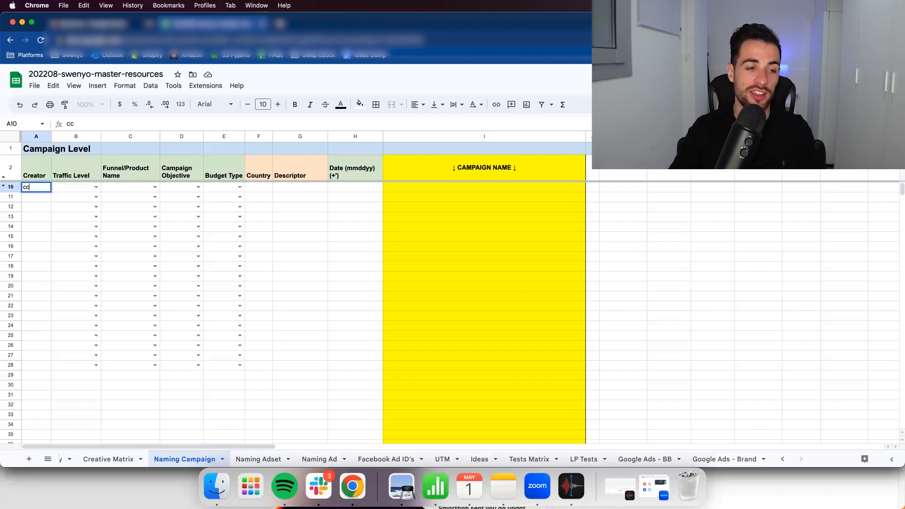
{"action": "key", "text": "Tab"}
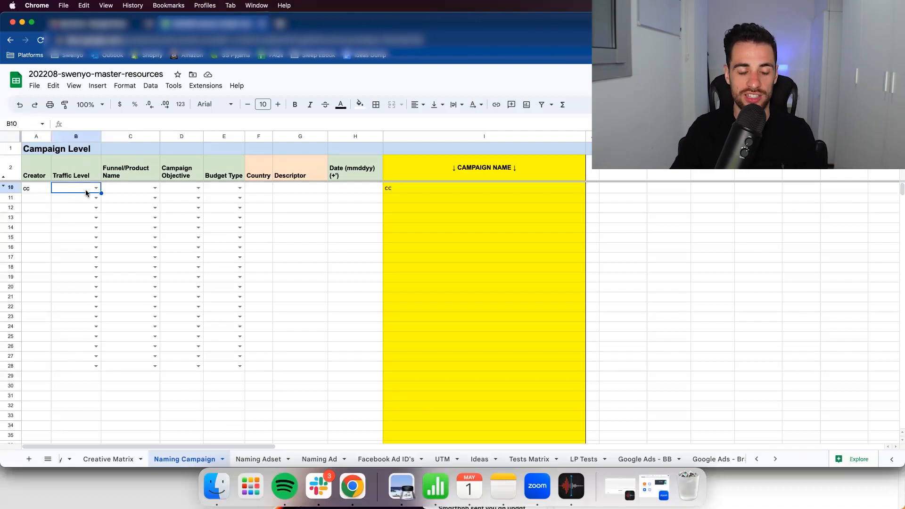
{"action": "left_click", "coordinate": [95, 188]}
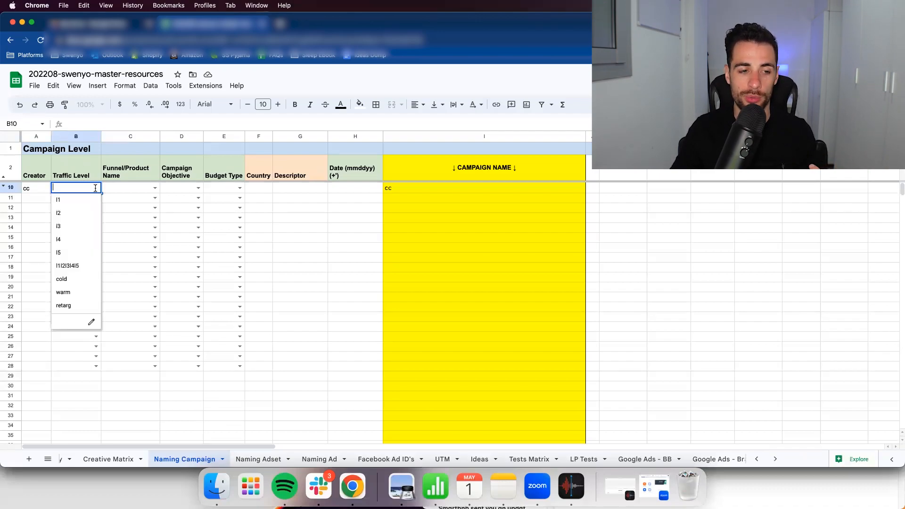
{"action": "left_click", "coordinate": [86, 265]}
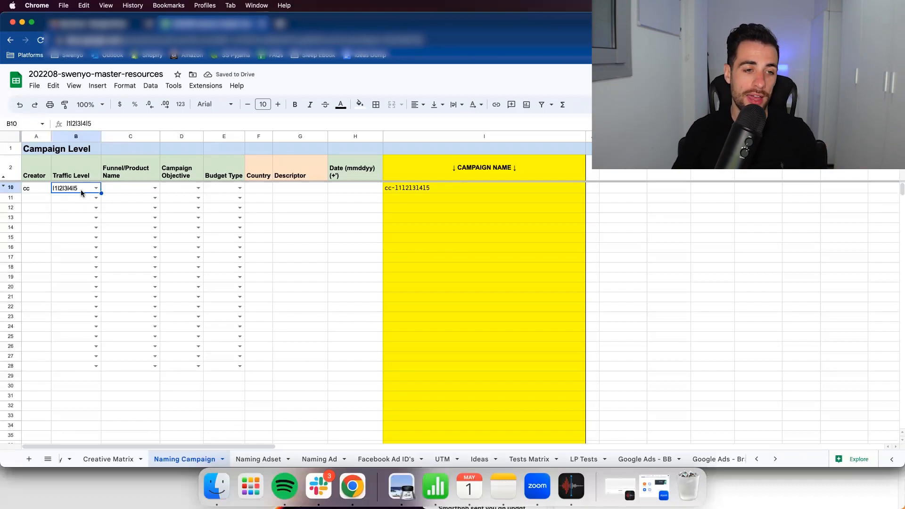
- Set the funnel/product name in row 10 to bedtime-blend and the campaign objective to conv
{"action": "left_click", "coordinate": [145, 190]}
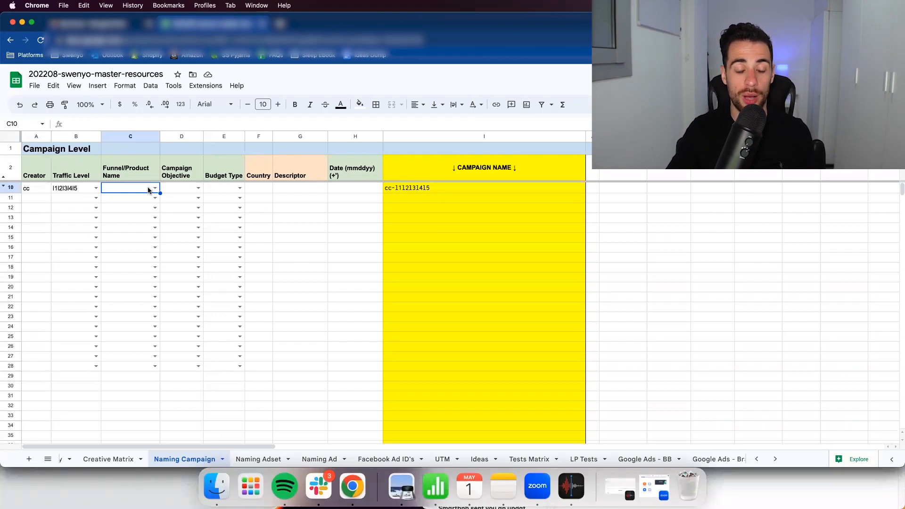
{"action": "left_click", "coordinate": [154, 189]}
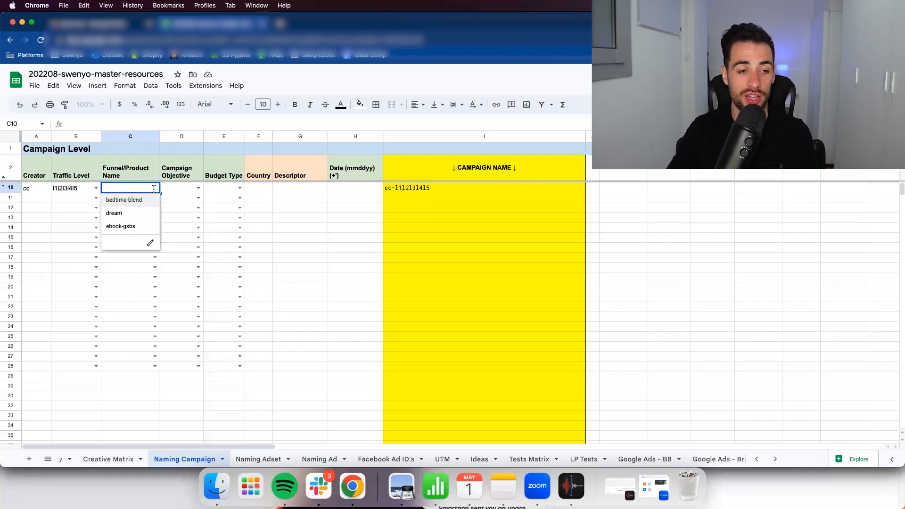
{"action": "left_click", "coordinate": [128, 200]}
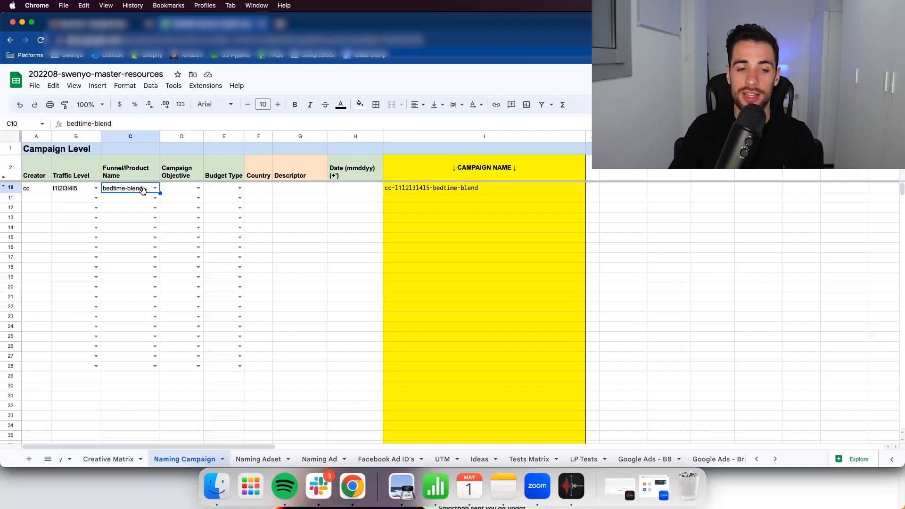
{"action": "left_click", "coordinate": [178, 190]}
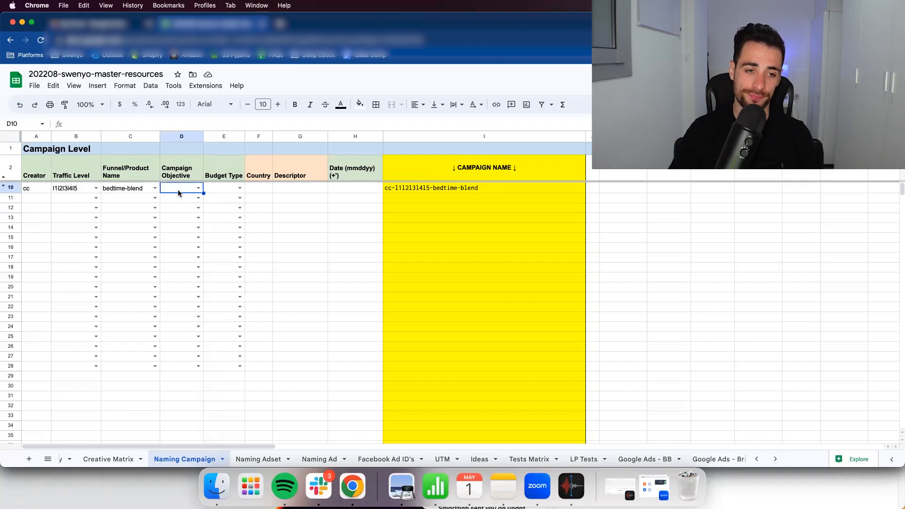
{"action": "left_click", "coordinate": [198, 188]}
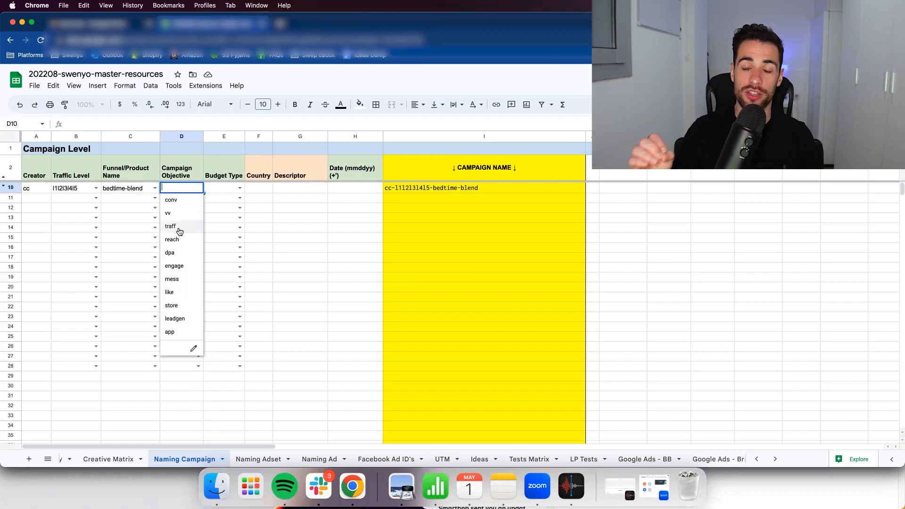
{"action": "left_click", "coordinate": [179, 203]}
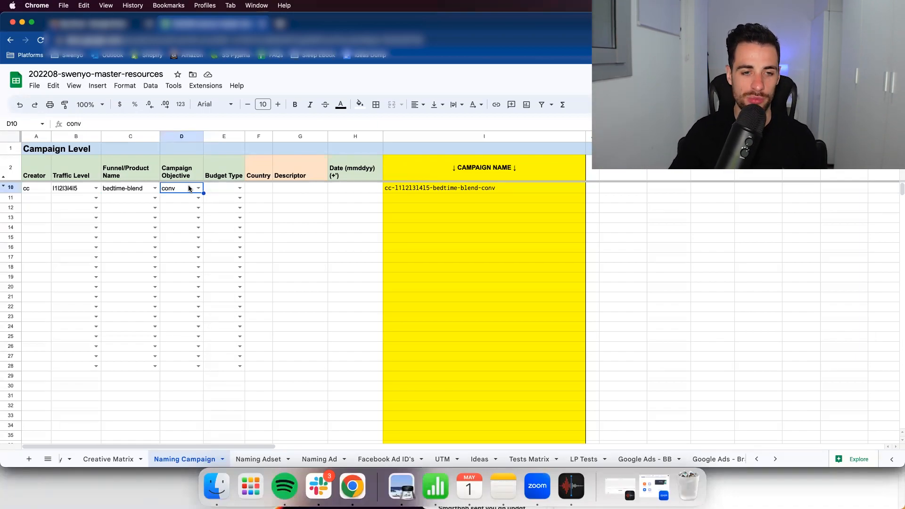
- Set the budget type in row 10 to cbo and enter uk as the country
{"action": "left_click", "coordinate": [237, 189]}
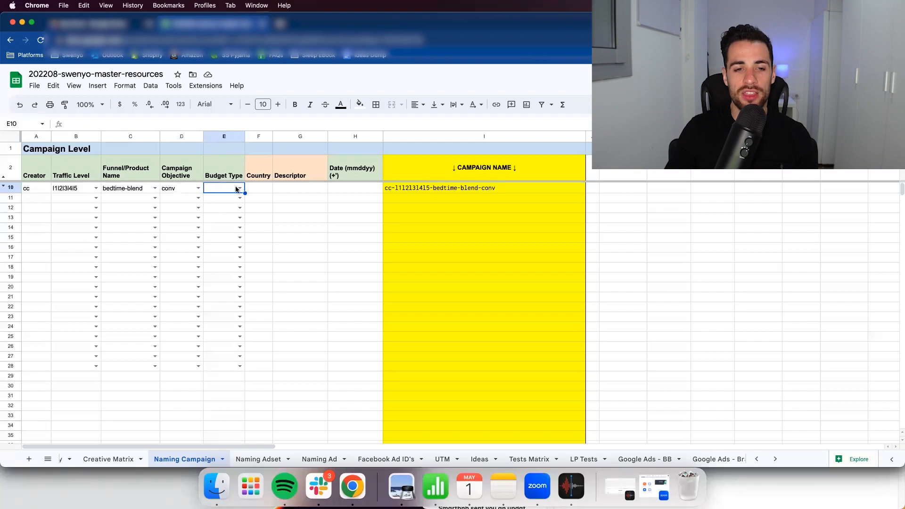
{"action": "left_click", "coordinate": [238, 189]}
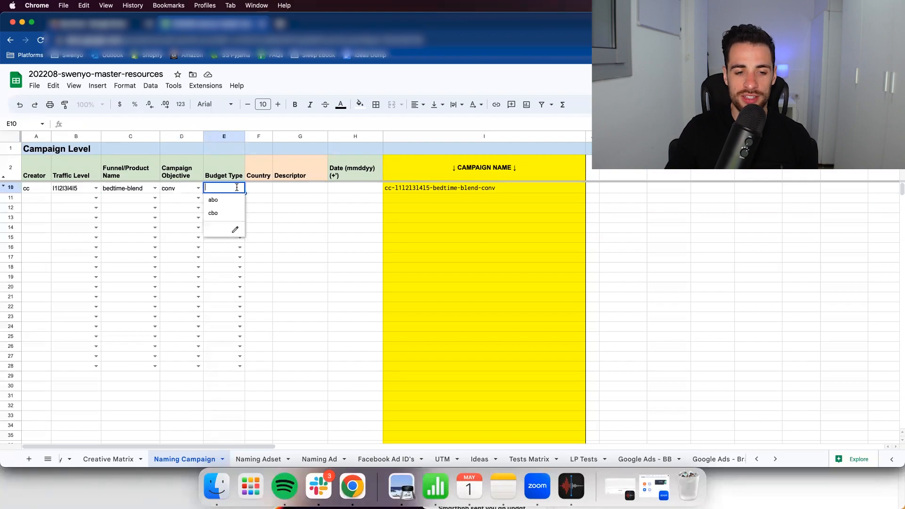
{"action": "left_click", "coordinate": [213, 213]}
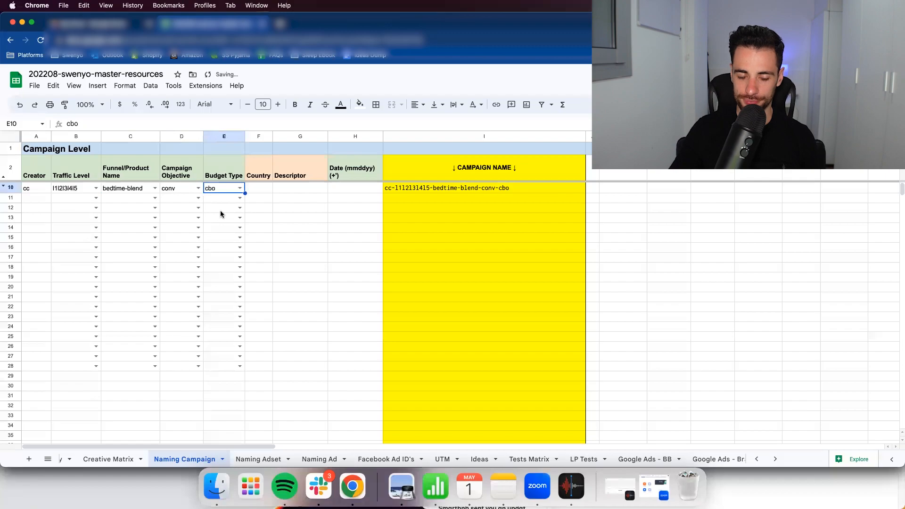
{"action": "left_click", "coordinate": [259, 189]}
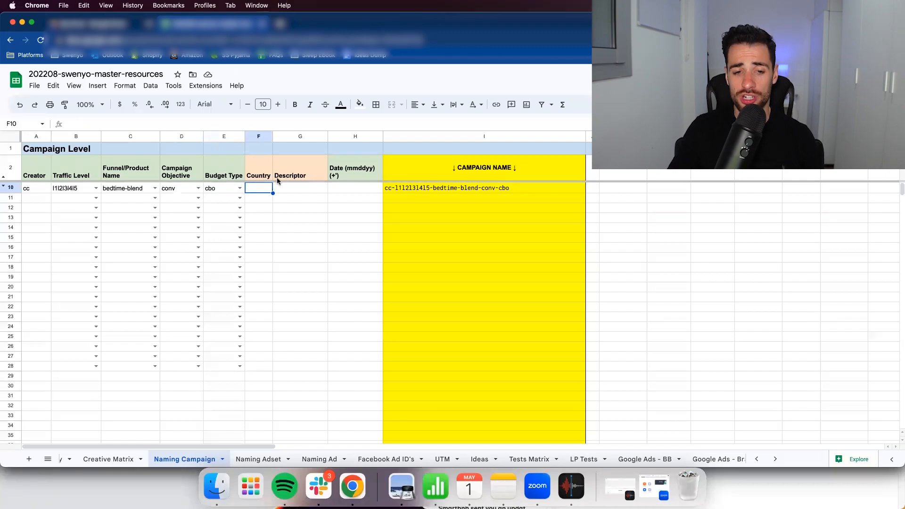
{"action": "left_click", "coordinate": [267, 178]}
{"action": "left_click", "coordinate": [290, 177]}
{"action": "left_click", "coordinate": [259, 189]}
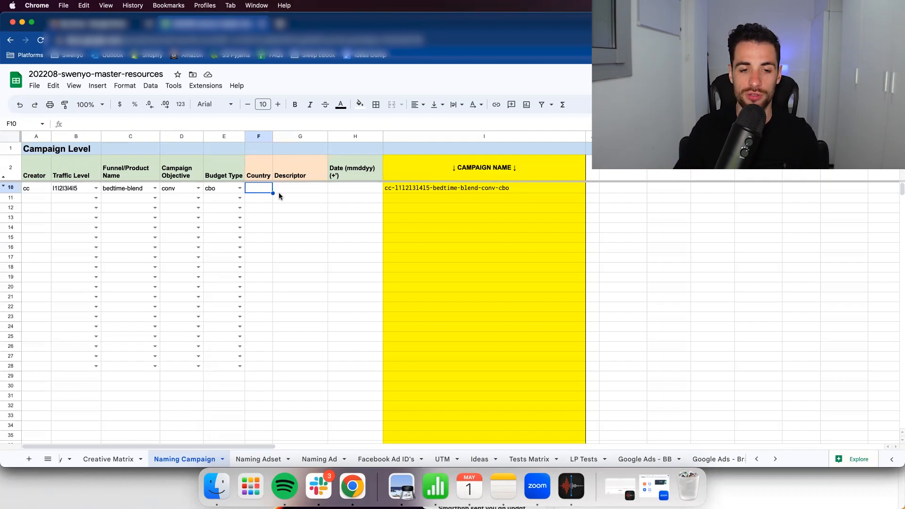
{"action": "type", "text": "uk"}
{"action": "key", "text": "Tab"}
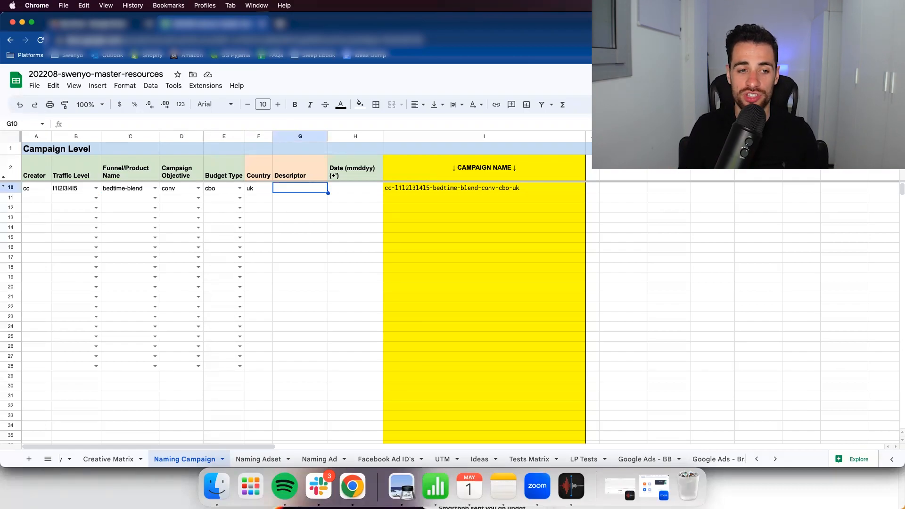
- Try summer-promo as the descriptor in row 10 and clear that cell again
{"action": "type", "text": "summer"}
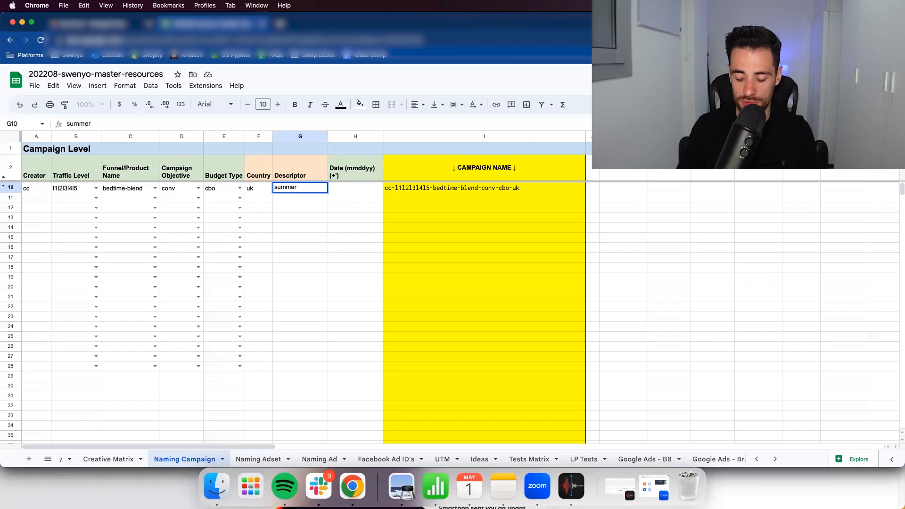
{"action": "type", "text": "-promo"}
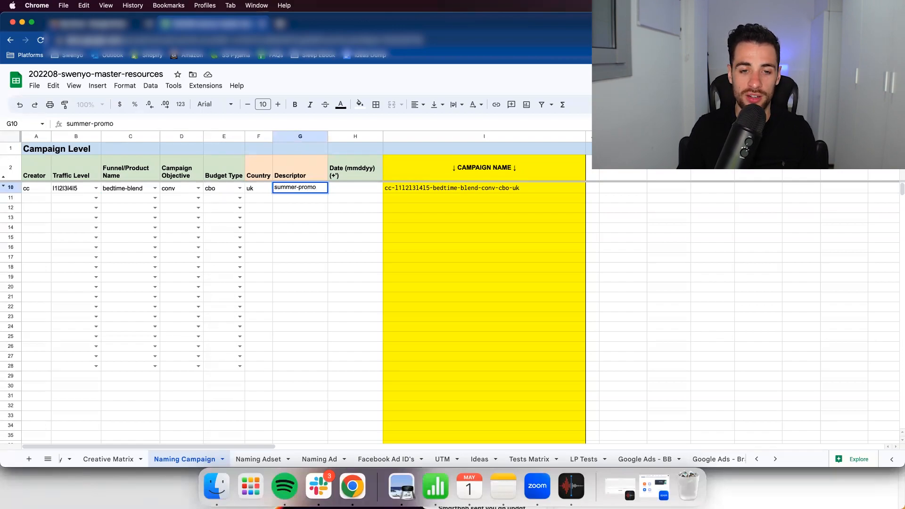
{"action": "key", "text": "Return"}
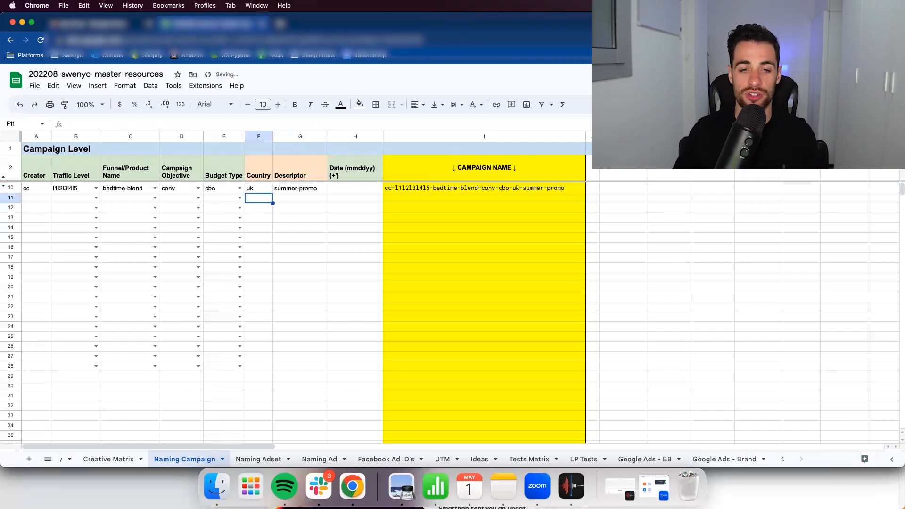
{"action": "key", "text": "Right"}
{"action": "key", "text": "Up"}
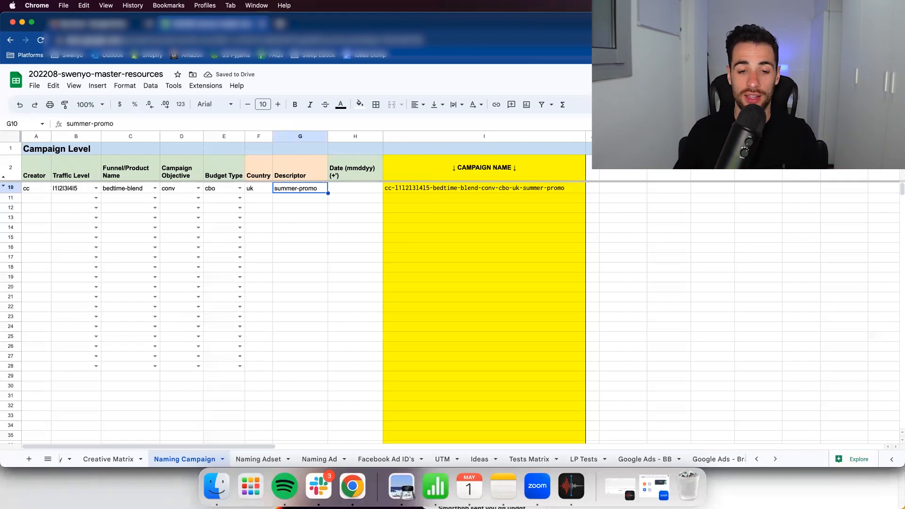
{"action": "key", "text": "BackSpace"}
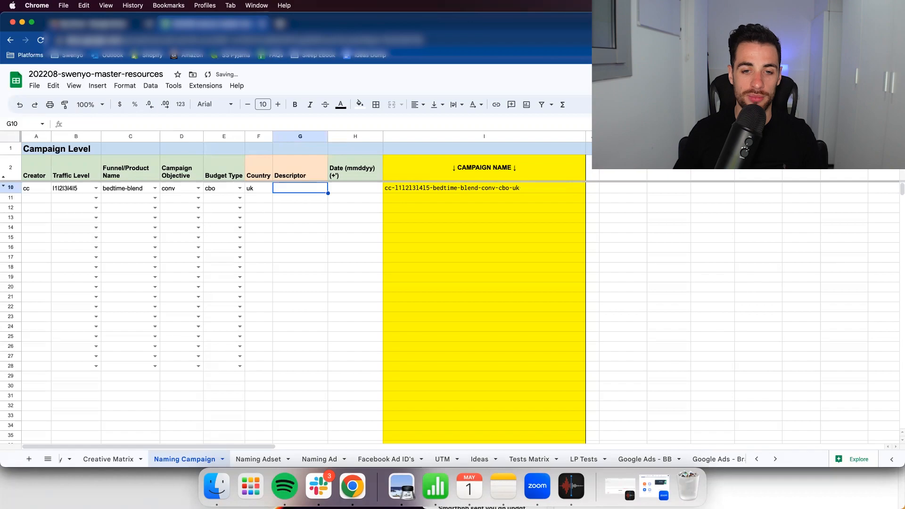
- Enter the date 050123 in the date column of row 10
{"action": "key", "text": "Left"}
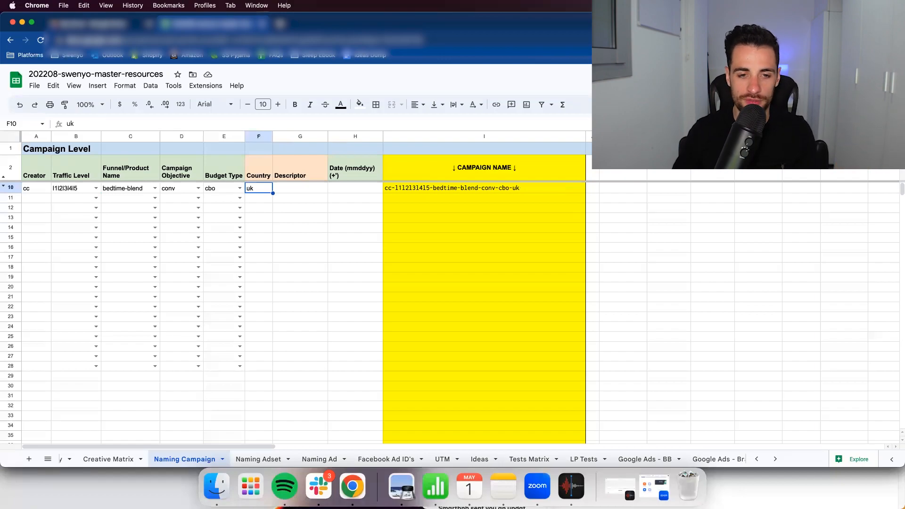
{"action": "key", "text": "Right"}
{"action": "key", "text": "Right"}
{"action": "key", "text": "Right"}
{"action": "key", "text": "Left"}
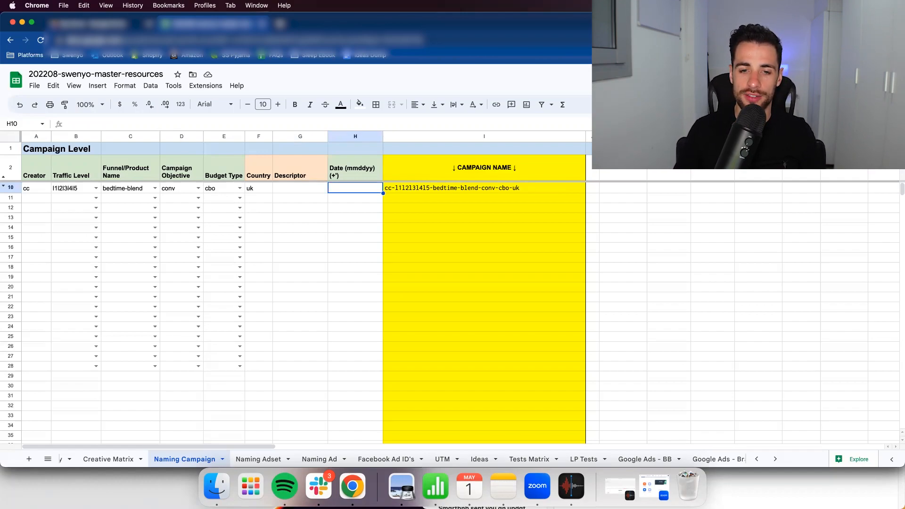
{"action": "type", "text": "0"}
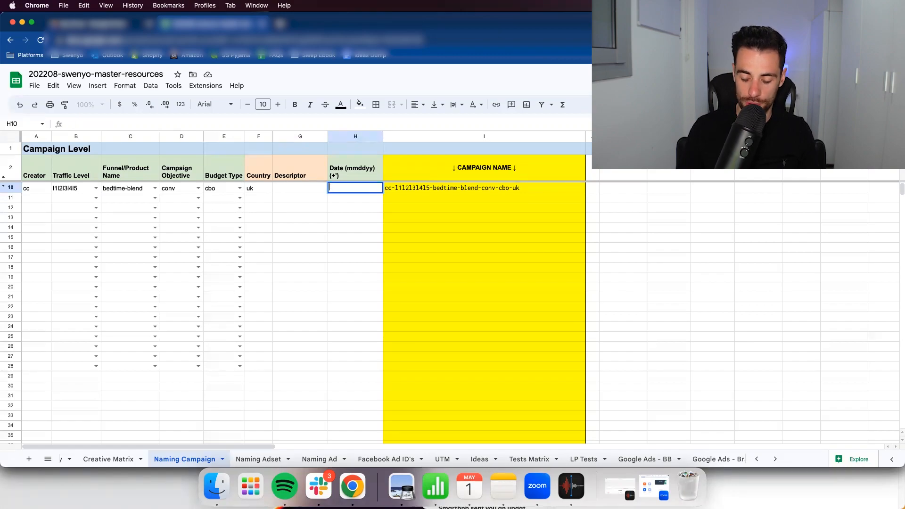
{"action": "type", "text": "'"}
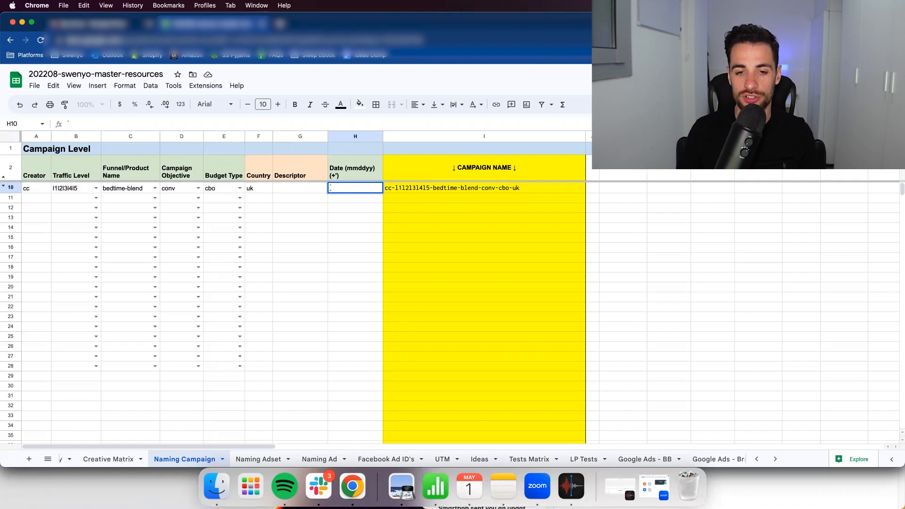
{"action": "type", "text": "04"}
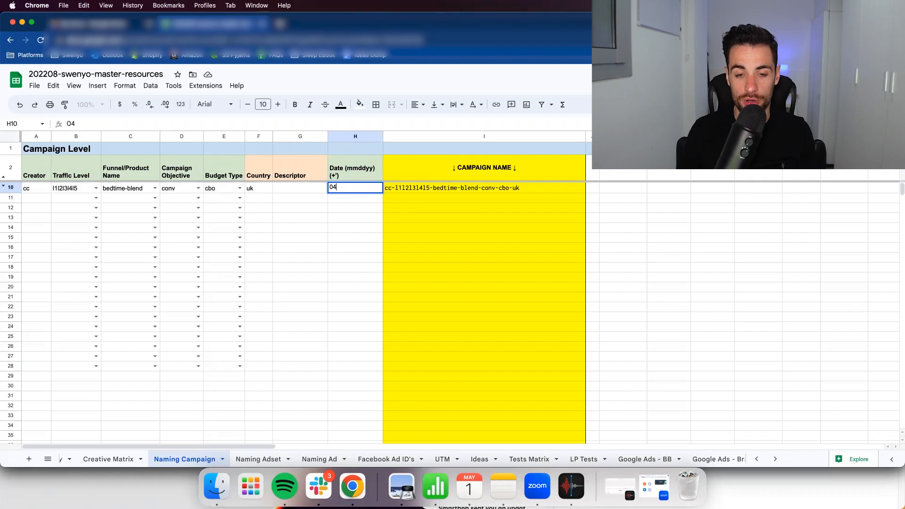
{"action": "type", "text": "5"}
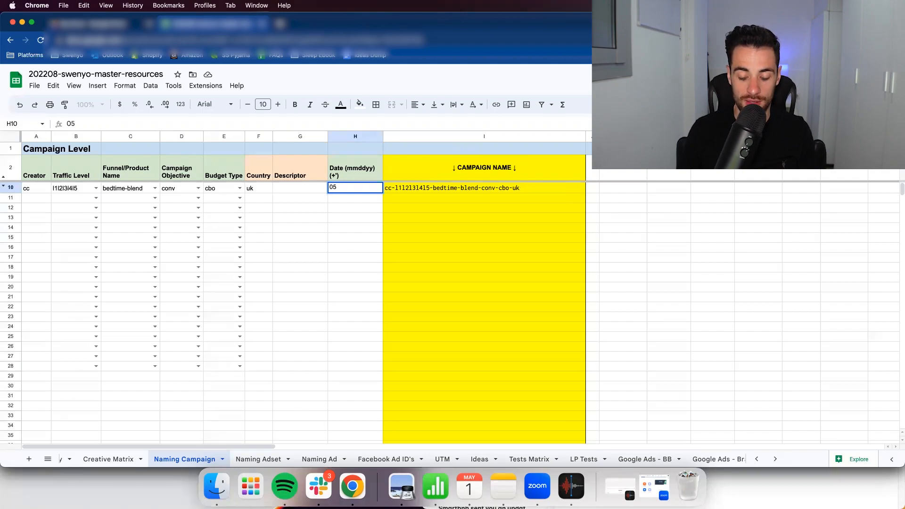
{"action": "type", "text": "0123"}
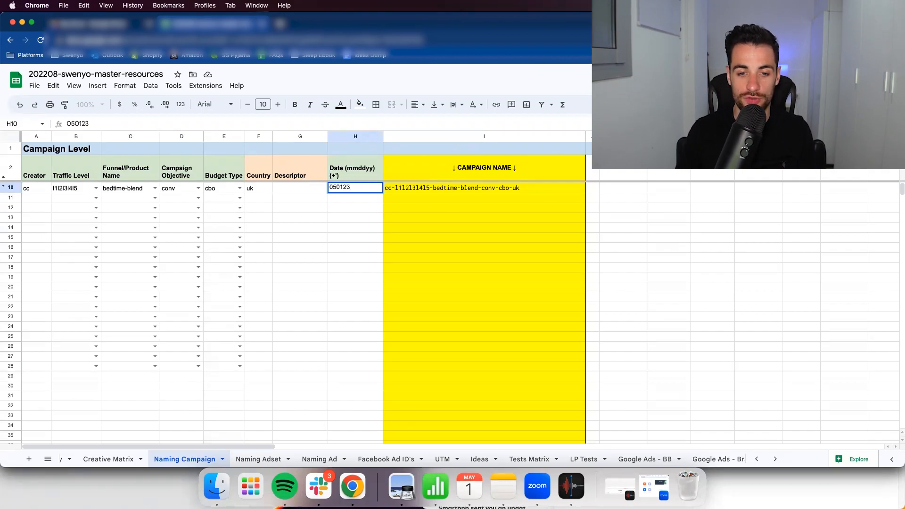
{"action": "key", "text": "Return"}
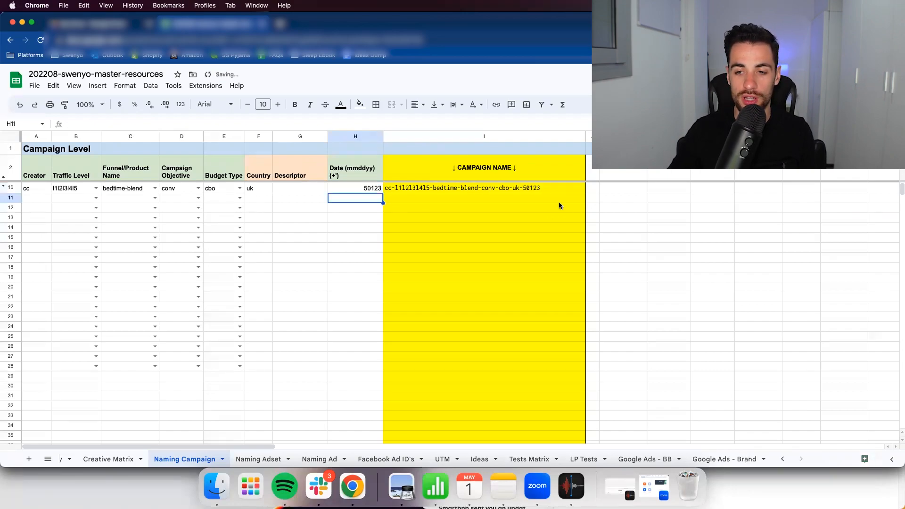
- Edit the date in row 10 to read `050123, adding a leading accent mark and zero
{"action": "left_click", "coordinate": [534, 188]}
{"action": "left_click", "coordinate": [351, 189]}
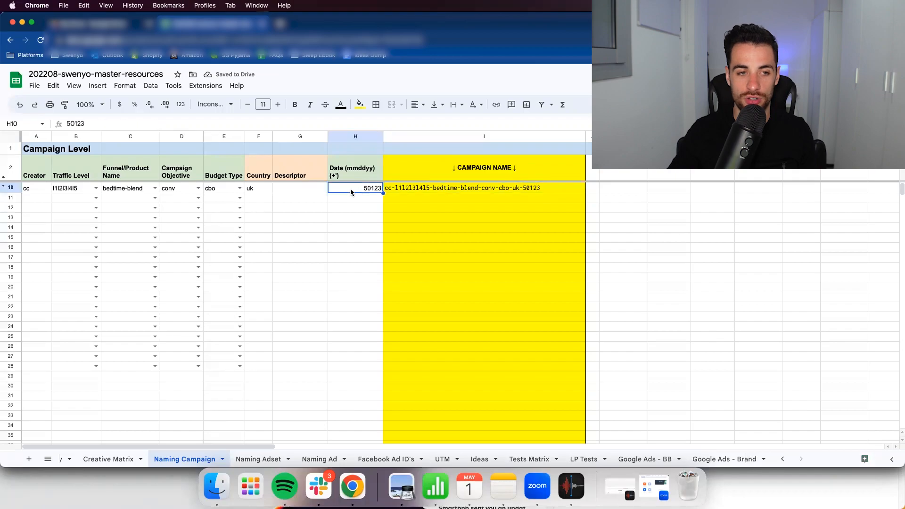
{"action": "left_click", "coordinate": [66, 125]}
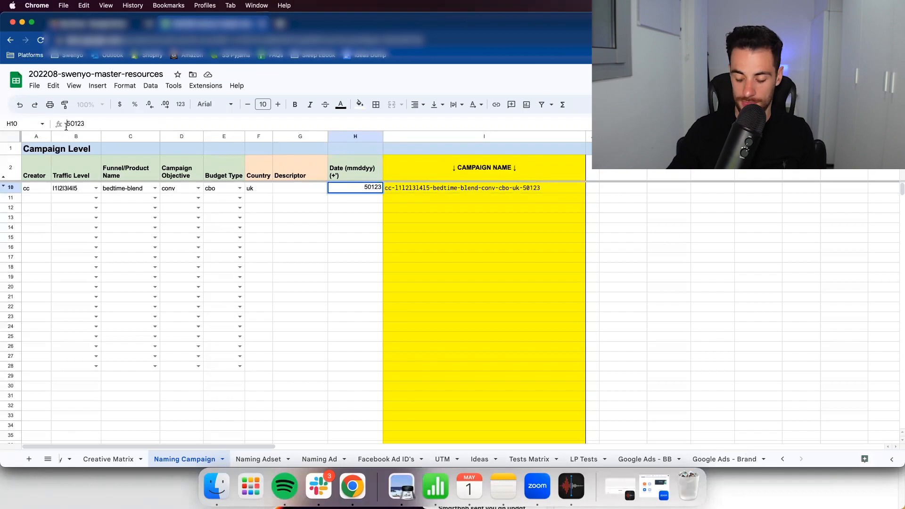
{"action": "type", "text": "'"}
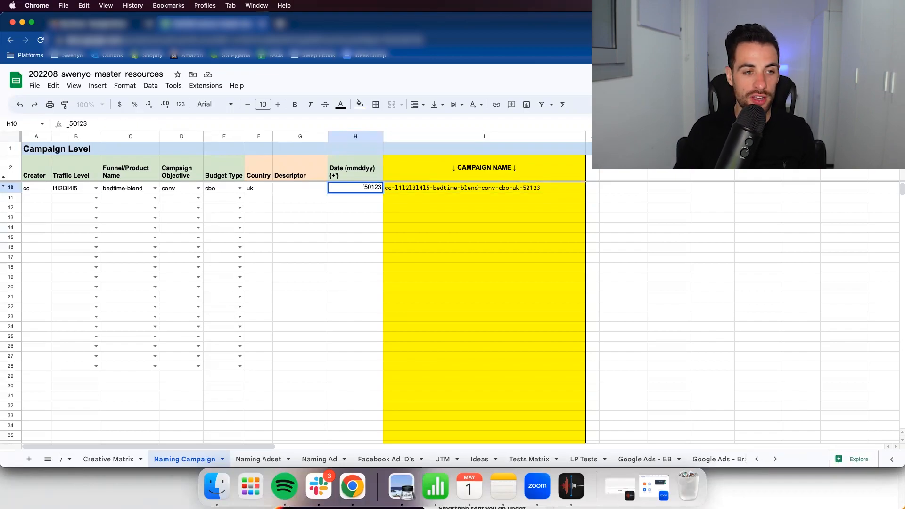
{"action": "type", "text": "¿"}
{"action": "key", "text": "BackSpace"}
{"action": "type", "text": "¡"}
{"action": "key", "text": "BackSpace"}
{"action": "type", "text": "¿"}
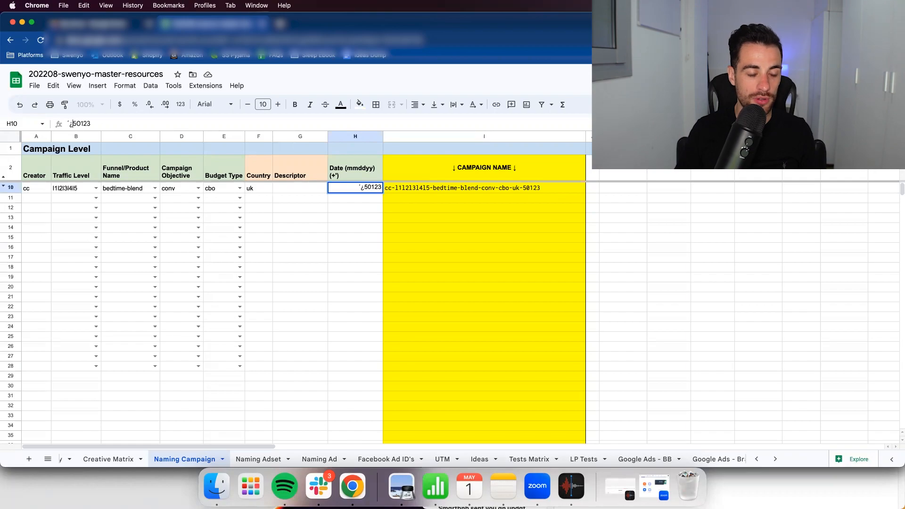
{"action": "key", "text": "BackSpace"}
{"action": "type", "text": "0"}
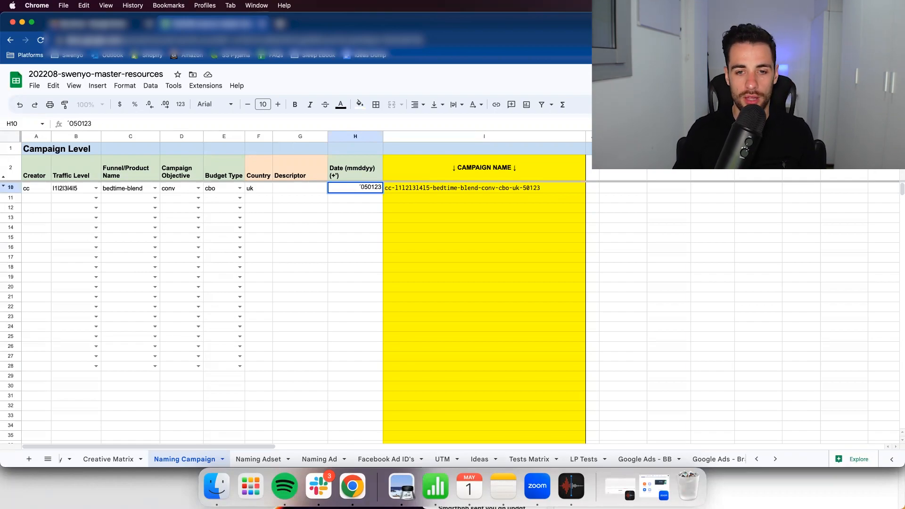
{"action": "key", "text": "Return"}
{"action": "type", "text": "}"}
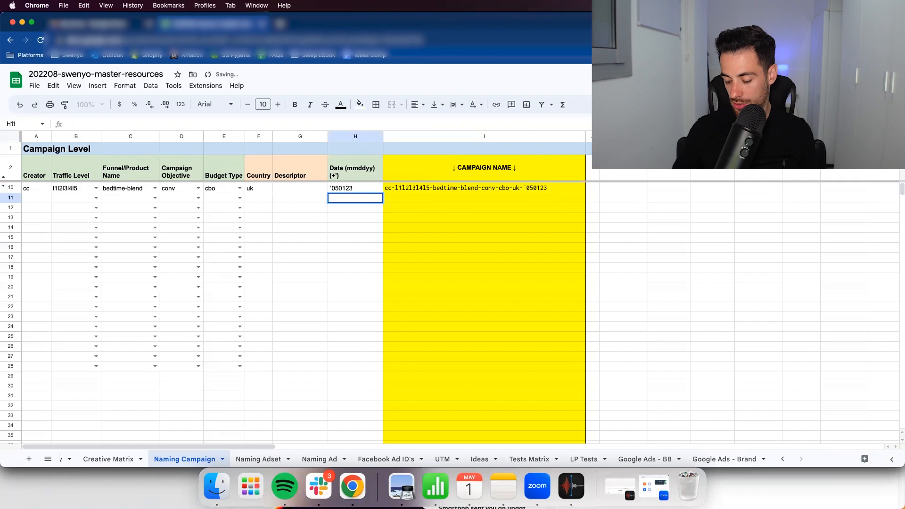
- Replace the accent mark in row 10's date with an apostrophe so the entry reads '050123
{"action": "key", "text": "Return"}
{"action": "key", "text": "Up"}
{"action": "key", "text": "Up"}
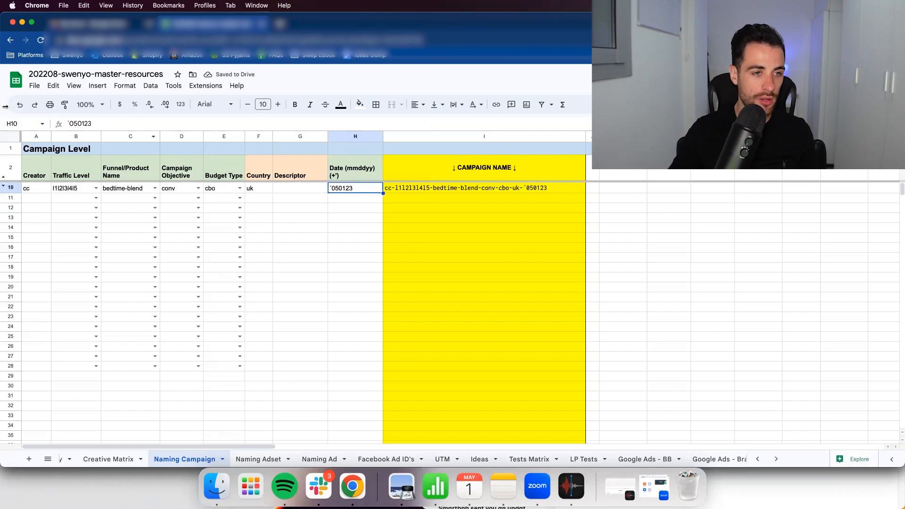
{"action": "left_click", "coordinate": [68, 124]}
{"action": "key", "text": "BackSpace"}
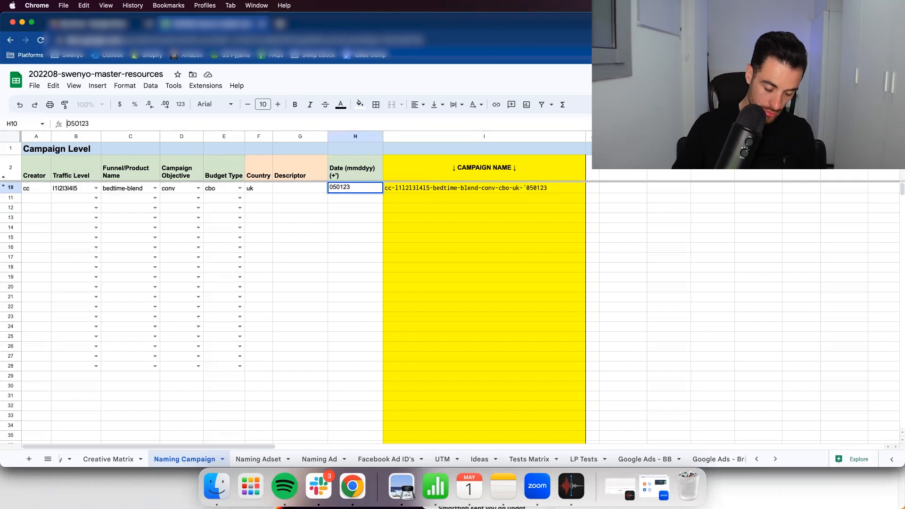
{"action": "type", "text": "'"}
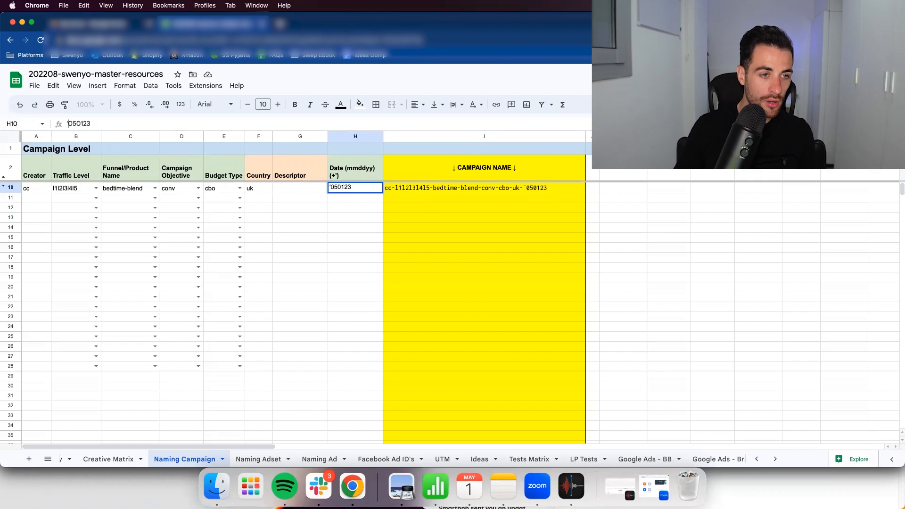
{"action": "key", "text": "Return"}
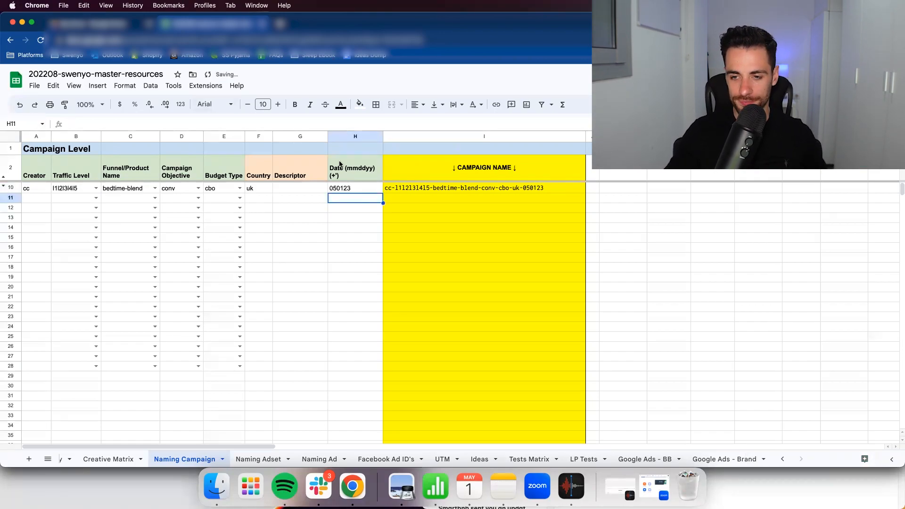
{"action": "left_click", "coordinate": [377, 190]}
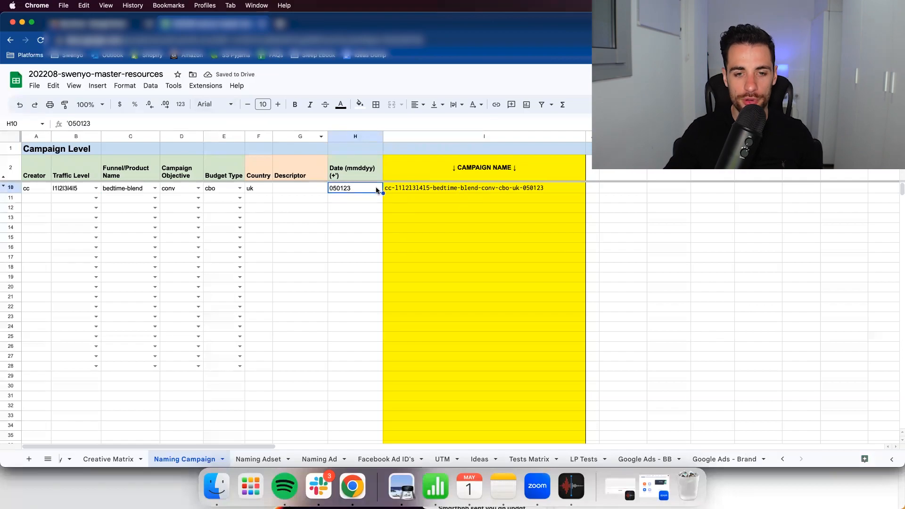
- Examine the delimiter, ignore-empty and range arguments of the TEXTJOIN formula in row 10's campaign name cell
{"action": "left_click", "coordinate": [415, 187]}
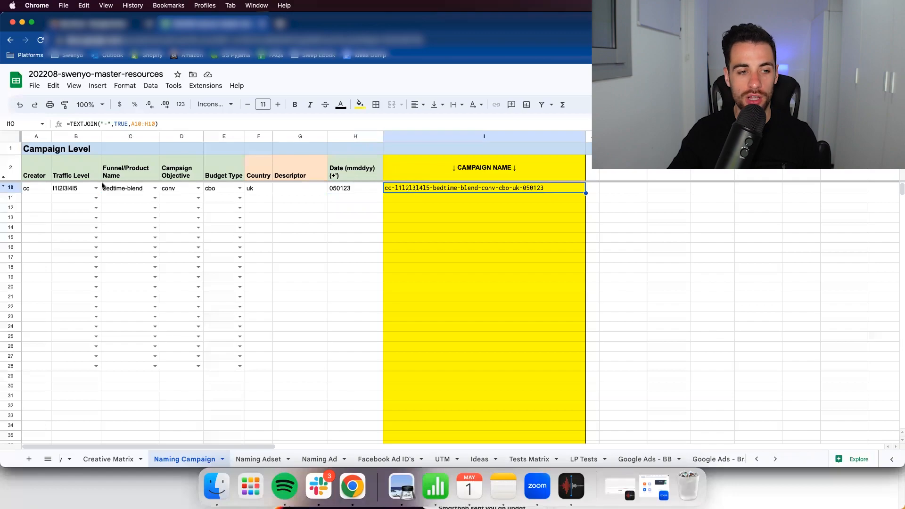
{"action": "double_click", "coordinate": [434, 189]}
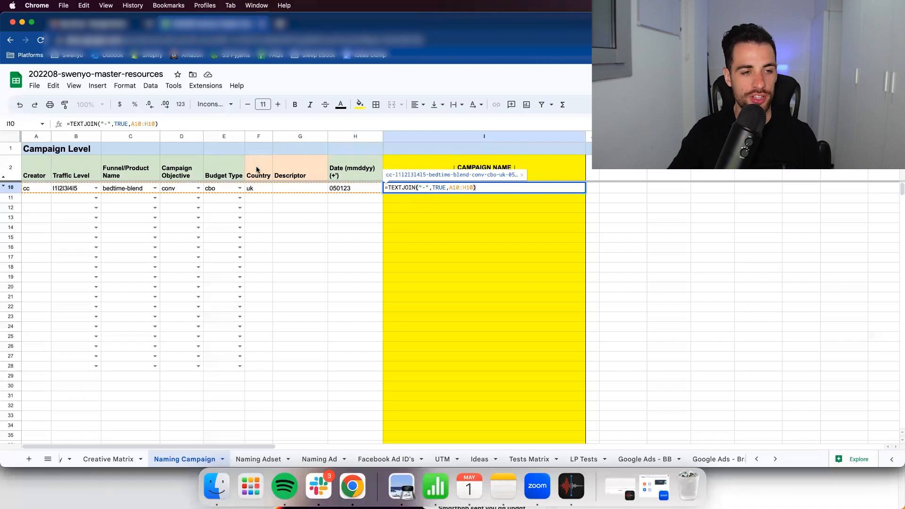
{"action": "left_click", "coordinate": [105, 124]}
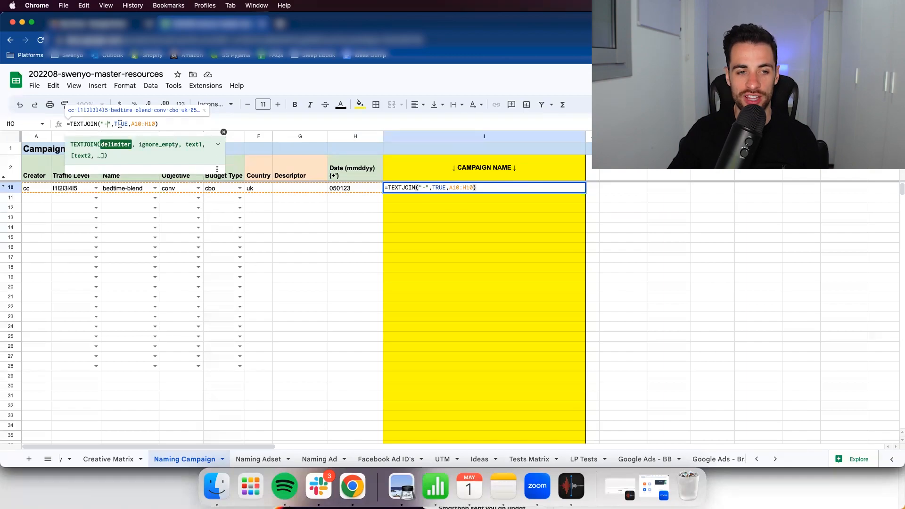
{"action": "left_click", "coordinate": [121, 124]}
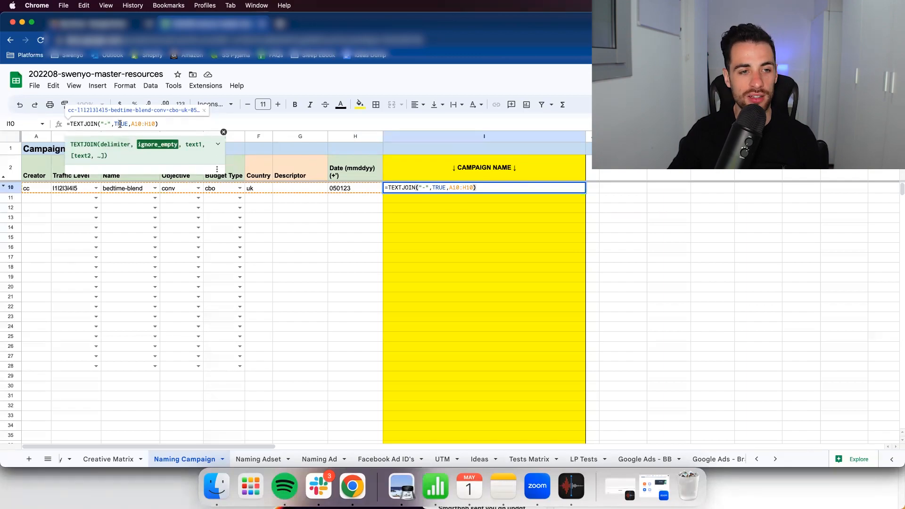
{"action": "left_click", "coordinate": [134, 124]}
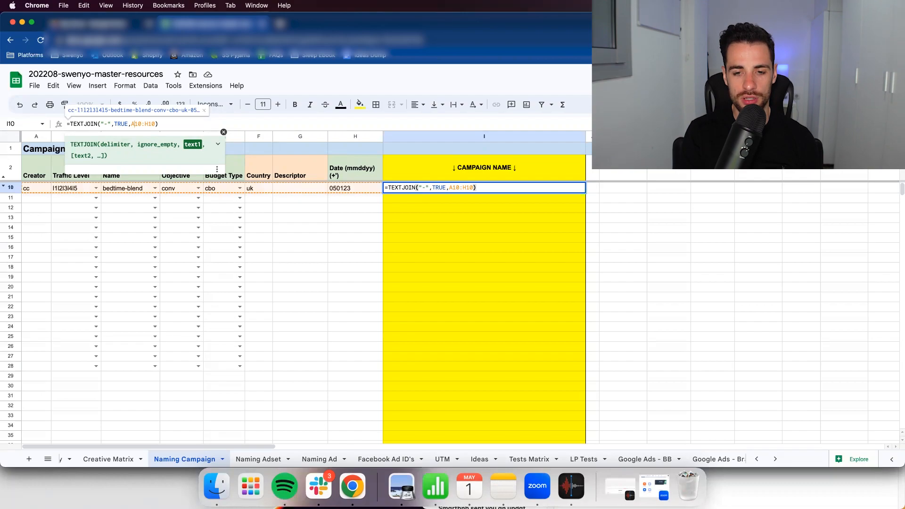
{"action": "key", "text": "Return"}
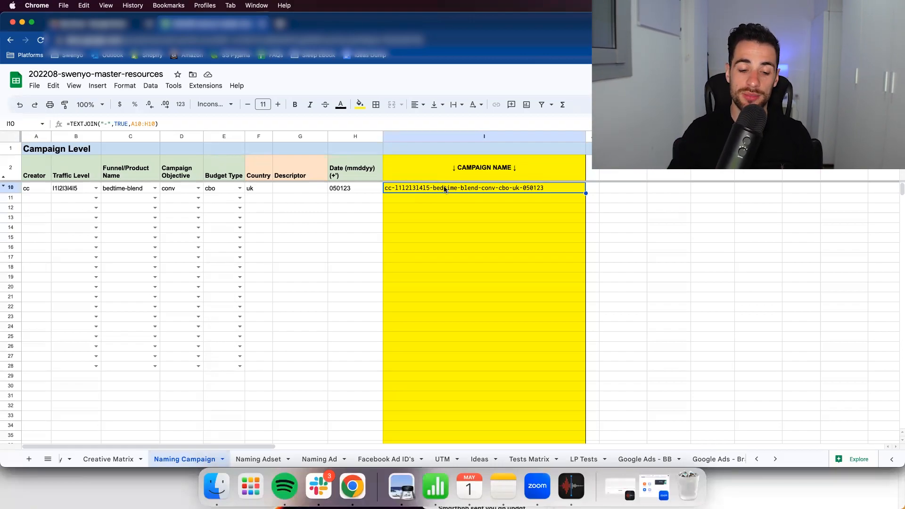
- Switch to the Naming Adset sheet and set the traffic level in row 8 to l1l2l3l4l5
{"action": "left_click", "coordinate": [261, 457]}
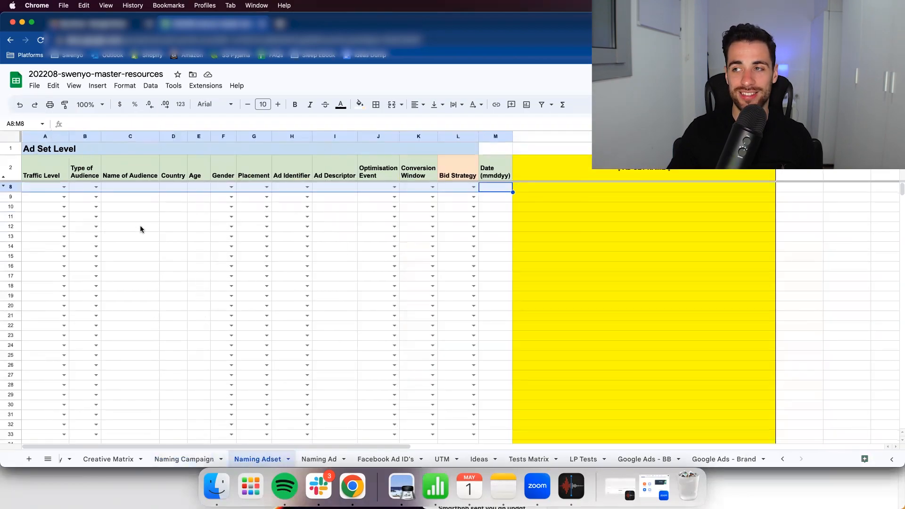
{"action": "left_click", "coordinate": [63, 187]}
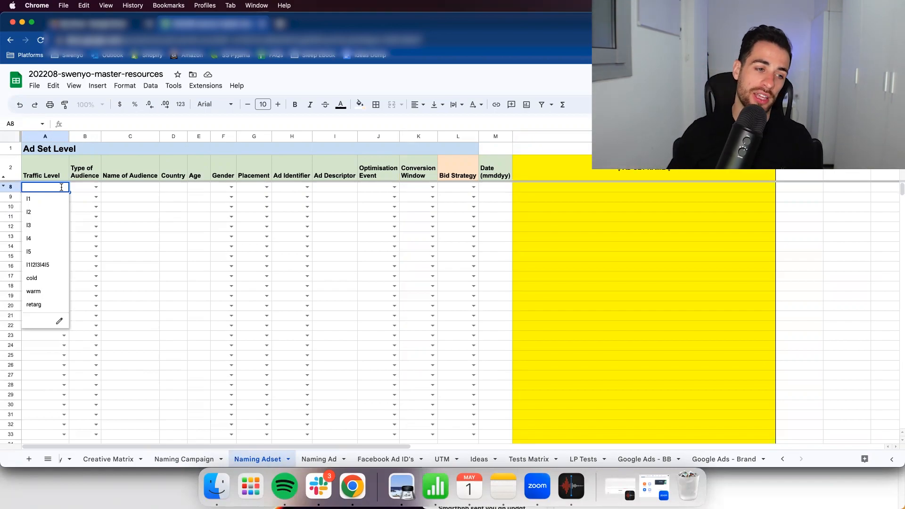
{"action": "left_click", "coordinate": [55, 266]}
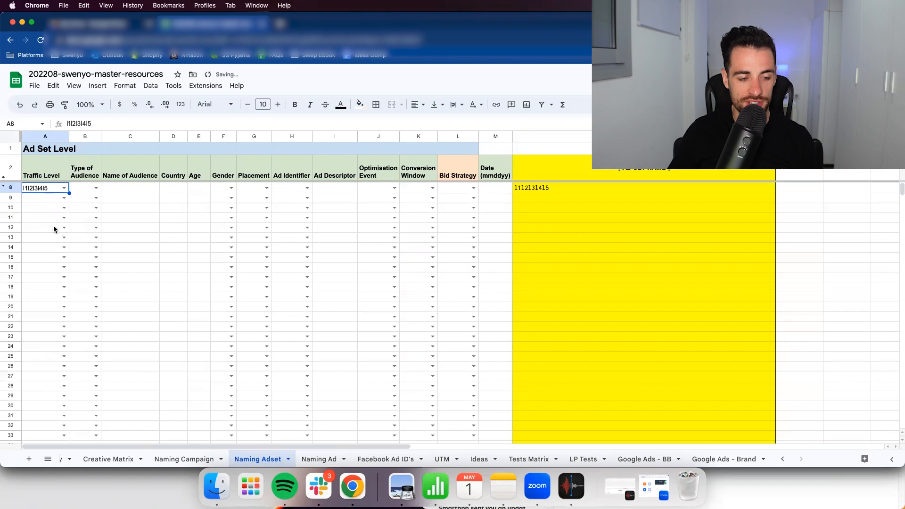
{"action": "left_click", "coordinate": [52, 228]}
{"action": "left_click", "coordinate": [52, 190]}
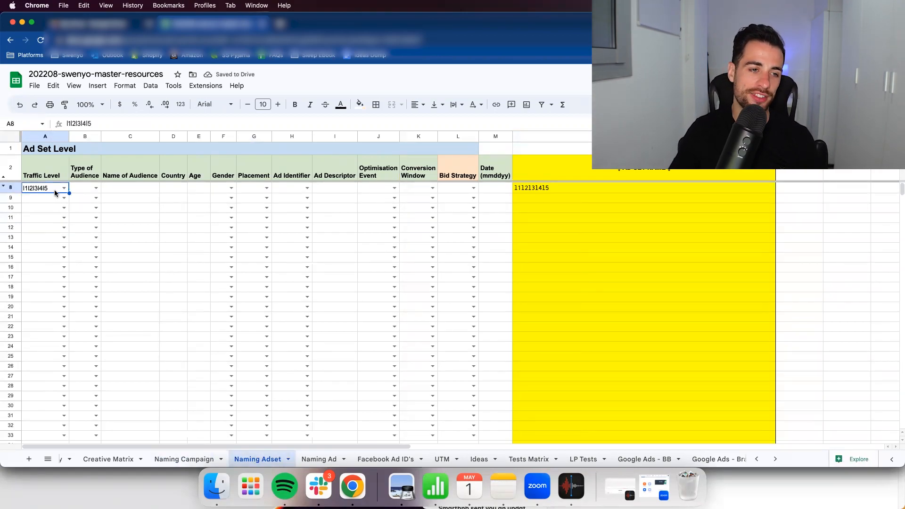
- Set the type of audience in row 8 to int and enter bant as the audience name
{"action": "left_click", "coordinate": [85, 187]}
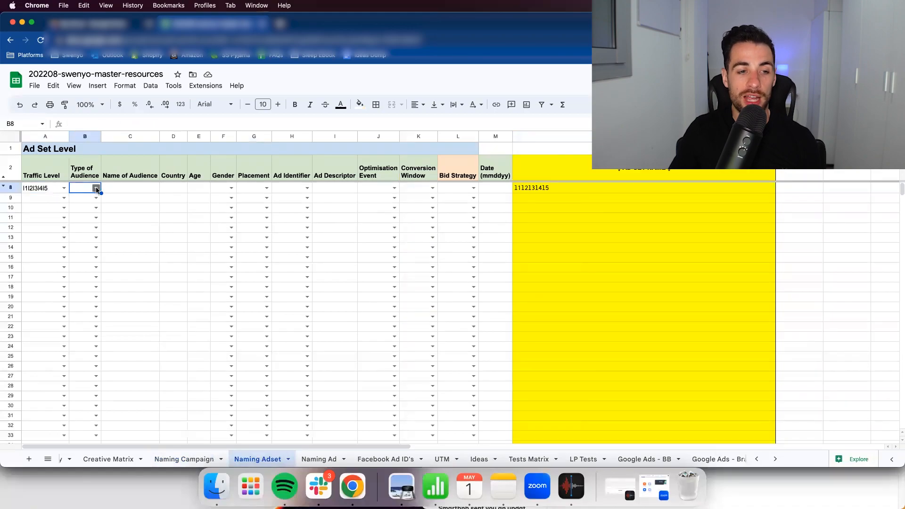
{"action": "left_click", "coordinate": [96, 187]}
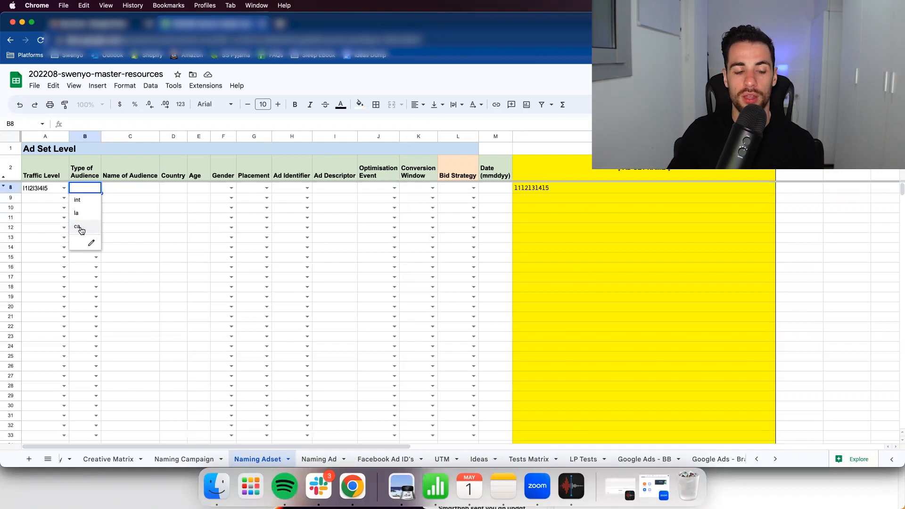
{"action": "left_click", "coordinate": [78, 200]}
{"action": "left_click", "coordinate": [121, 190]}
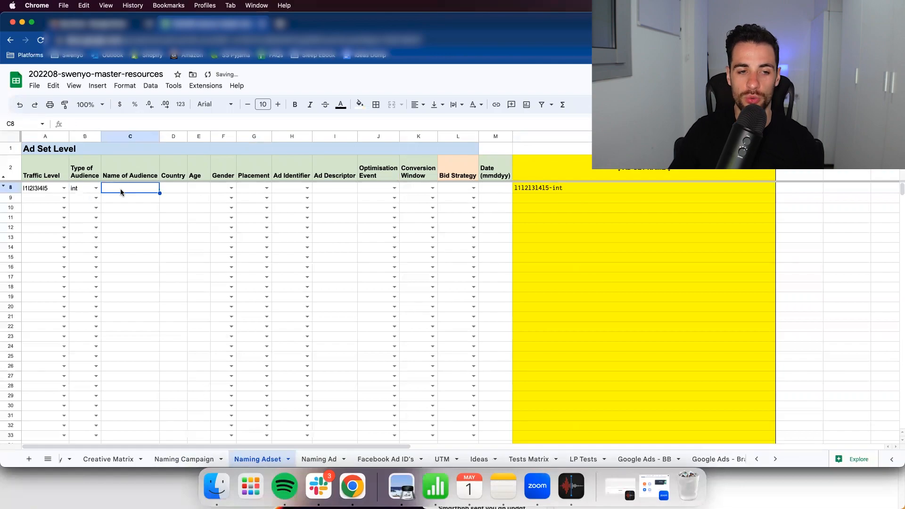
{"action": "type", "text": "bant"}
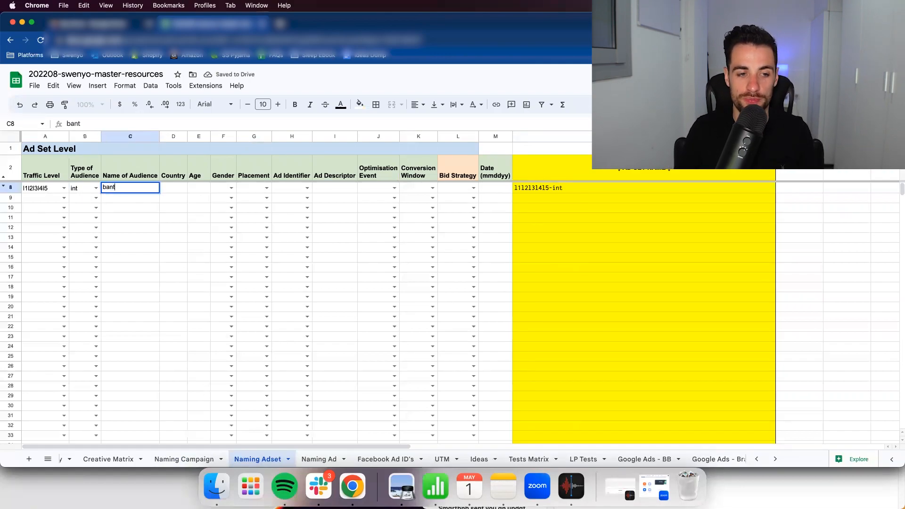
{"action": "key", "text": "Tab"}
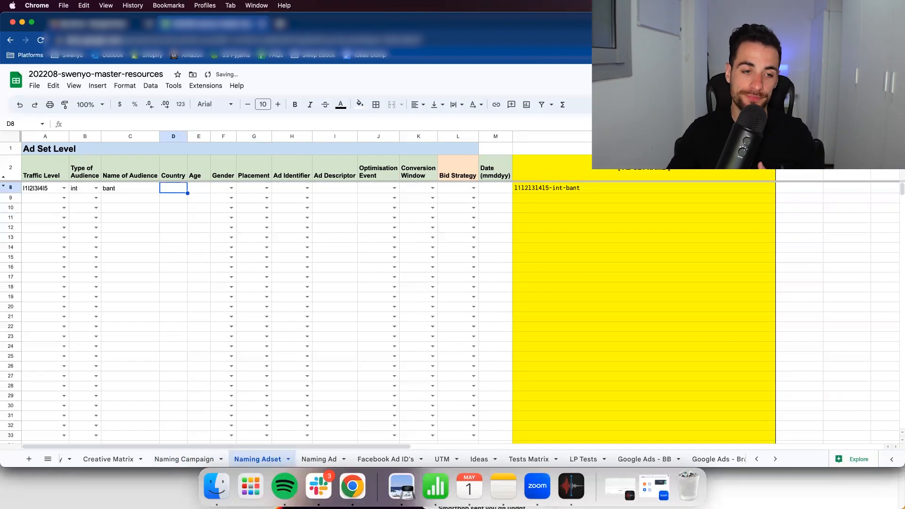
- Try horse-mix as the audience name in row 8 and change it back to bant
{"action": "left_click", "coordinate": [123, 189]}
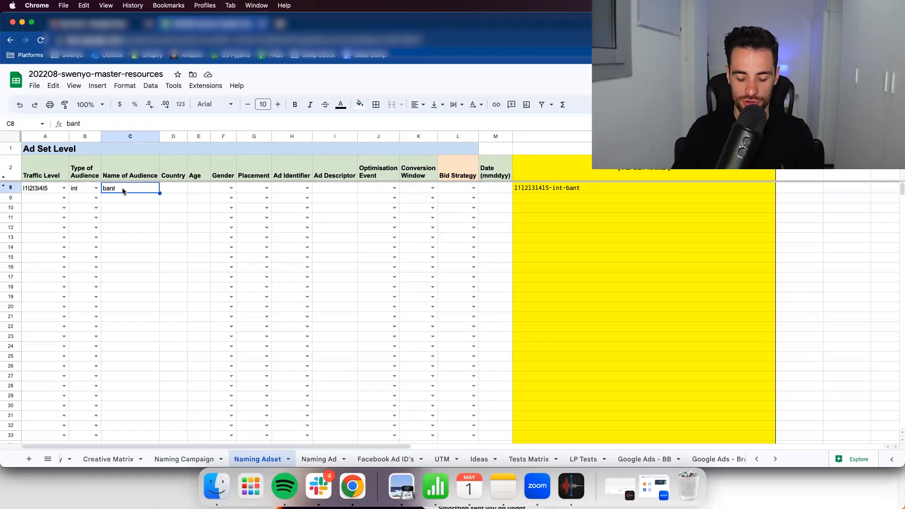
{"action": "type", "text": "horse"}
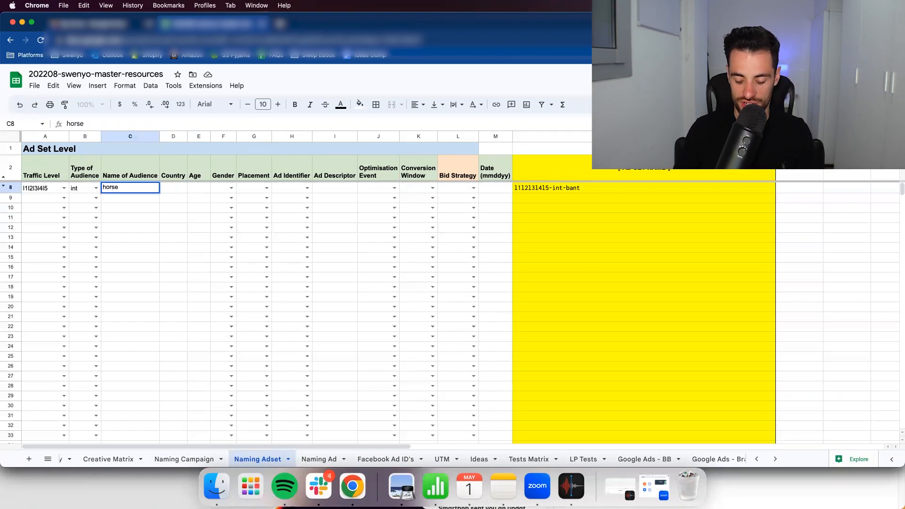
{"action": "type", "text": "-mix"}
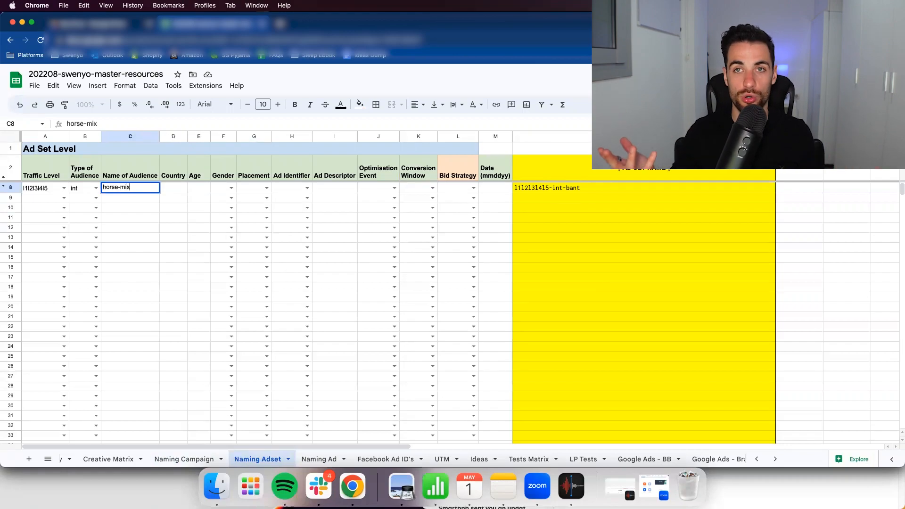
{"action": "key", "text": "BackSpace"}
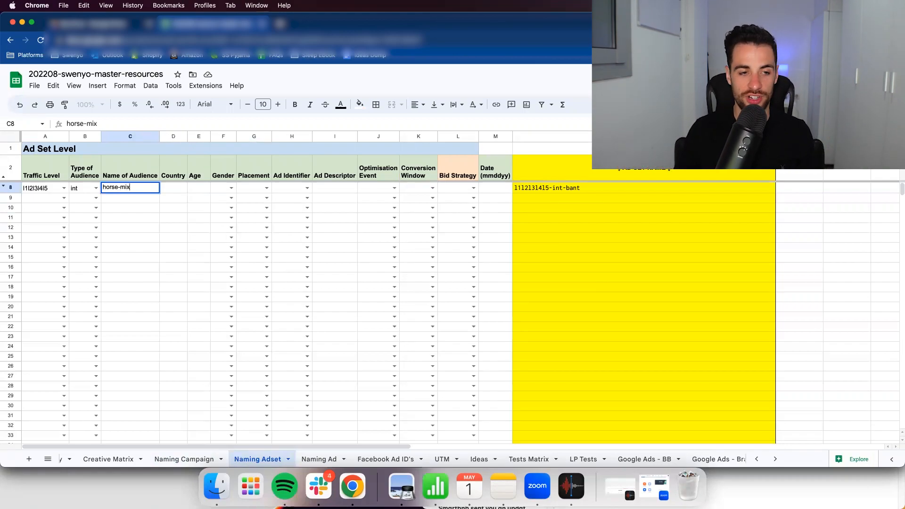
{"action": "key", "text": "BackSpace"}
{"action": "key", "text": "BackSpace"}
{"action": "key", "text": "BackSpace"}
{"action": "key", "text": "BackSpace"}
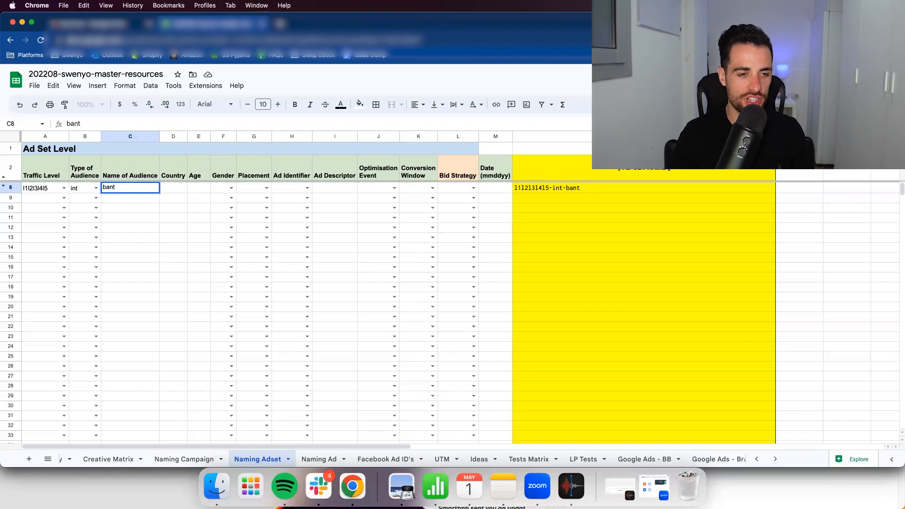
- Enter uk as the country in row 8 of the ad set sheet
{"action": "key", "text": "Tab"}
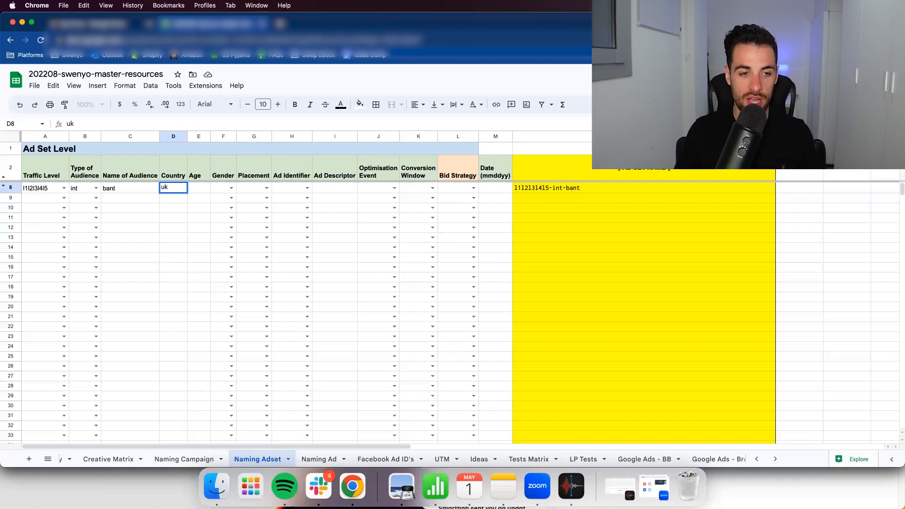
{"action": "key", "text": "Tab"}
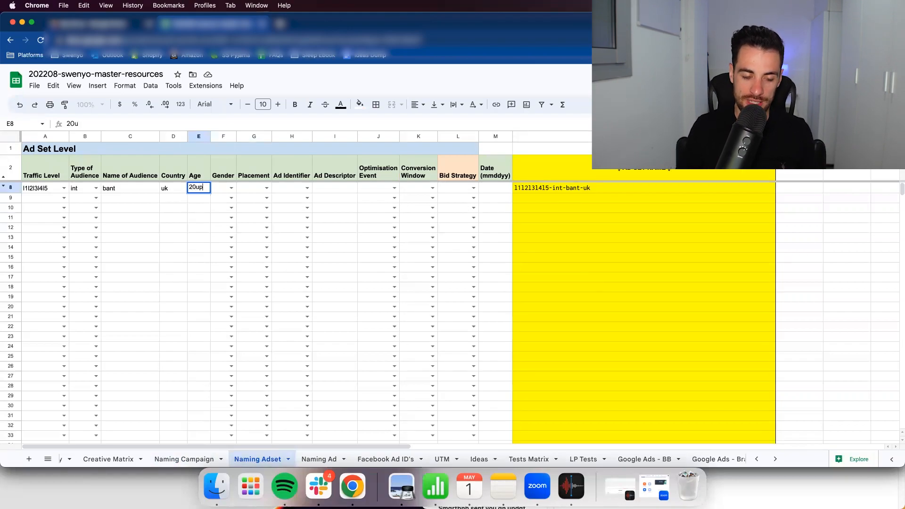
- Try 20up and 18to30 as the age entry in row 8
{"action": "key", "text": "Return"}
{"action": "key", "text": "Up"}
{"action": "key", "text": "Right"}
{"action": "key", "text": "Right"}
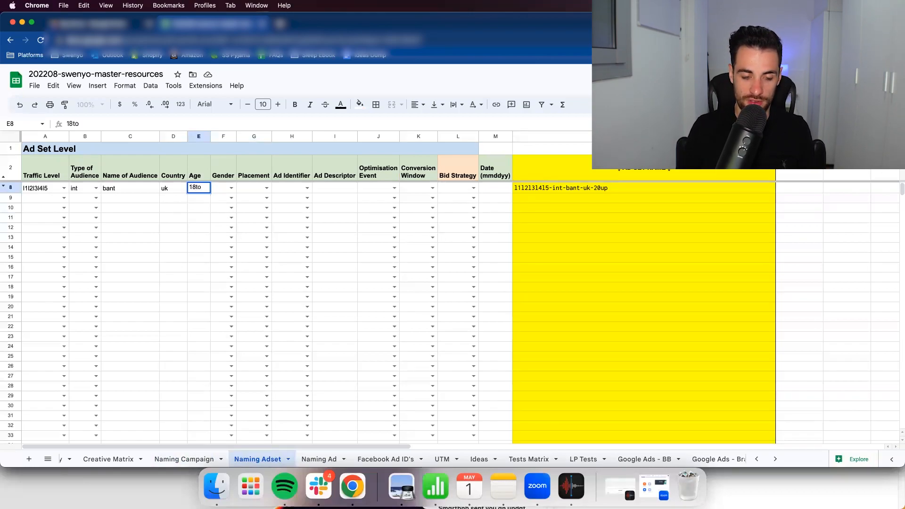
{"action": "type", "text": "18to30"}
{"action": "key", "text": "Return"}
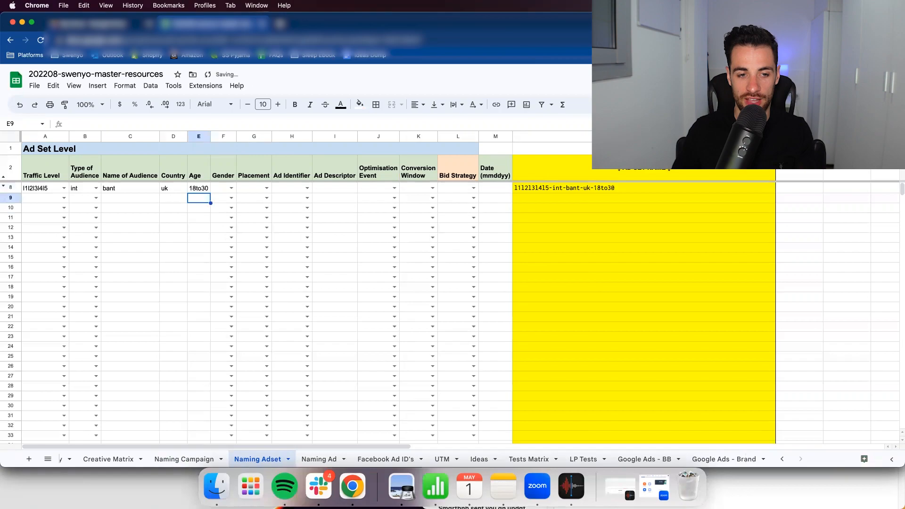
- Set the age in row 8 to 18up
{"action": "key", "text": "Up"}
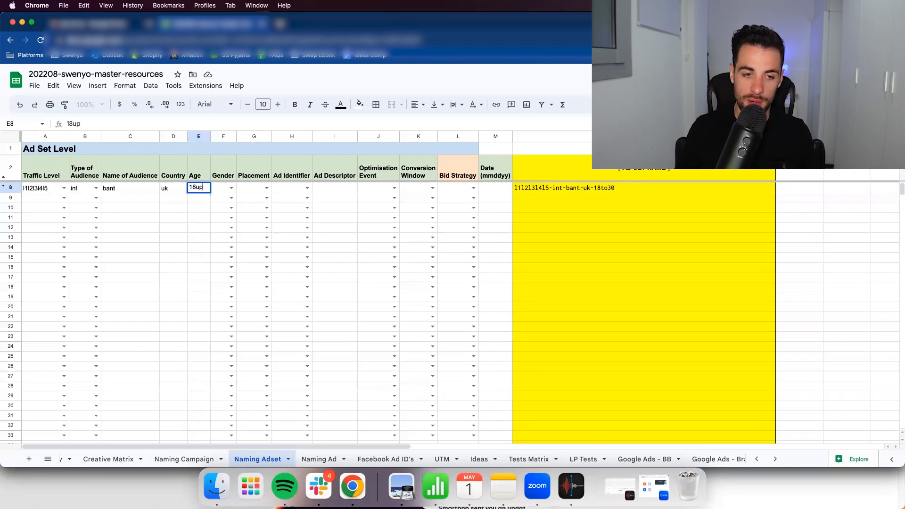
{"action": "key", "text": "Return"}
{"action": "key", "text": "Up"}
{"action": "key", "text": "Right"}
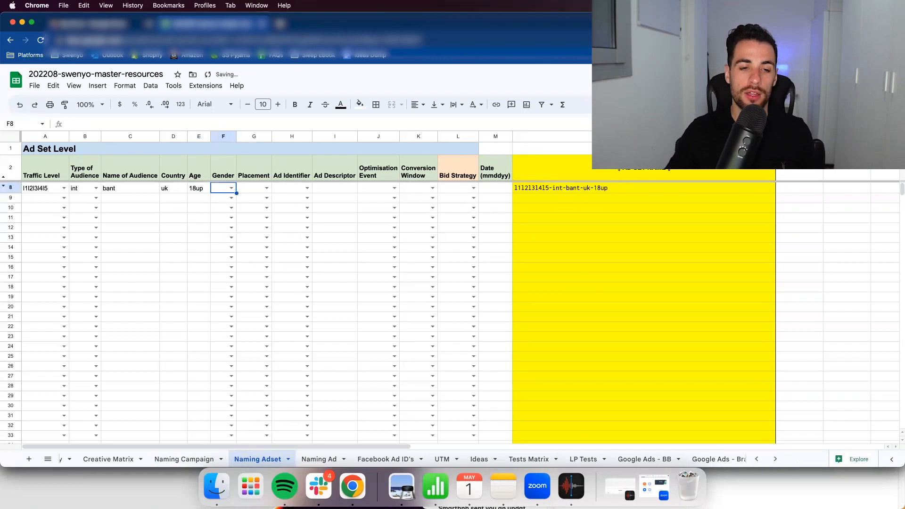
- Set the gender in row 8 to mf and the placement to auto
{"action": "left_click", "coordinate": [232, 188]}
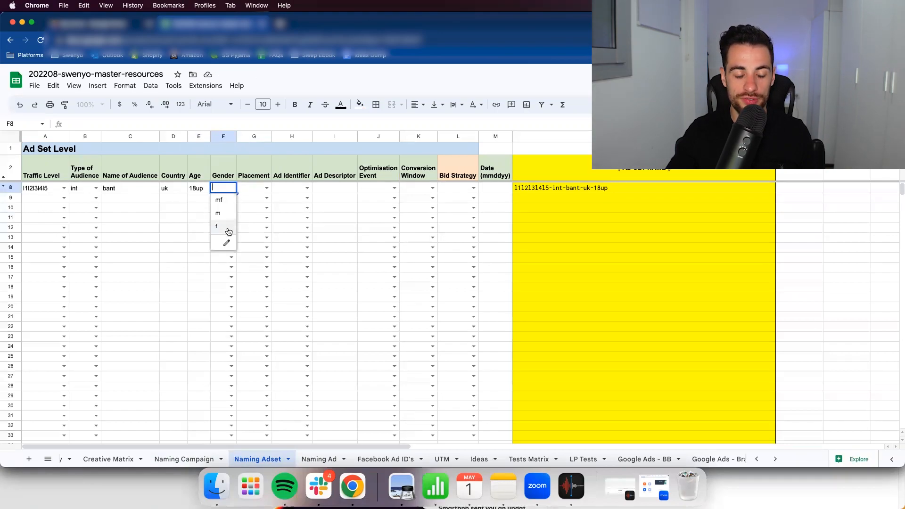
{"action": "left_click", "coordinate": [220, 200]}
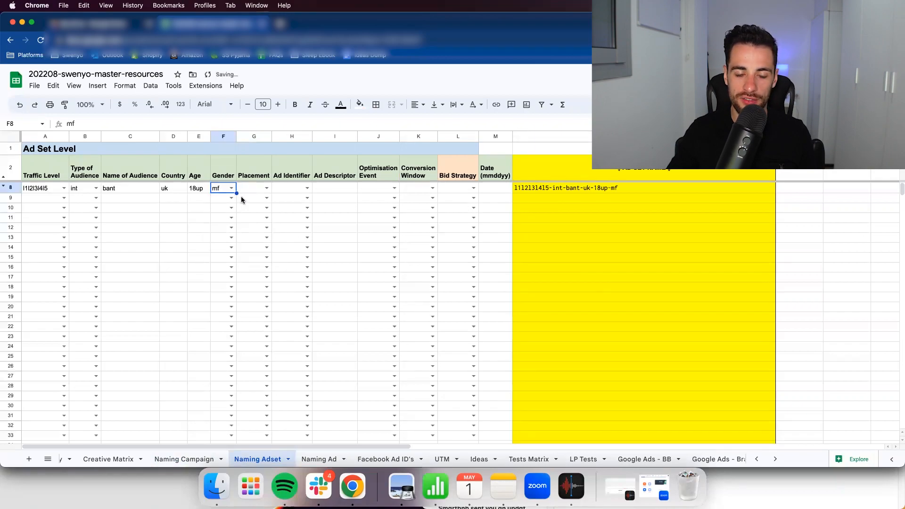
{"action": "left_click", "coordinate": [256, 188]}
{"action": "left_click", "coordinate": [266, 187]}
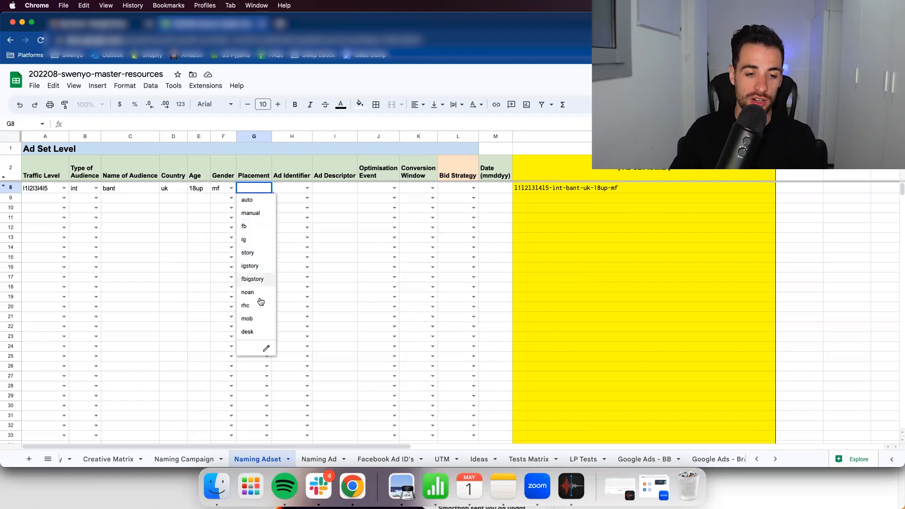
{"action": "left_click", "coordinate": [255, 199]}
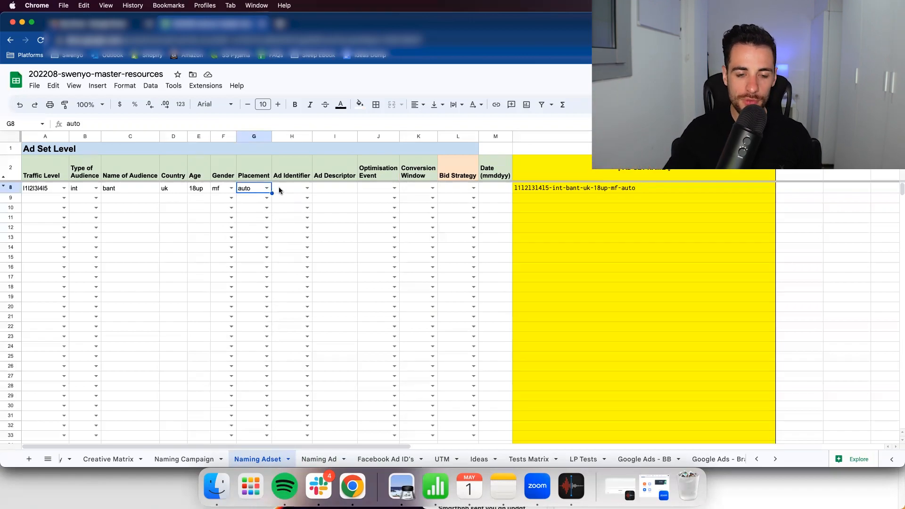
- Set row 8's ad identifier to dco and enter ugc, the creator's first name and mix, joined by hyphens, as the ad descriptor
{"action": "double_click", "coordinate": [295, 189]}
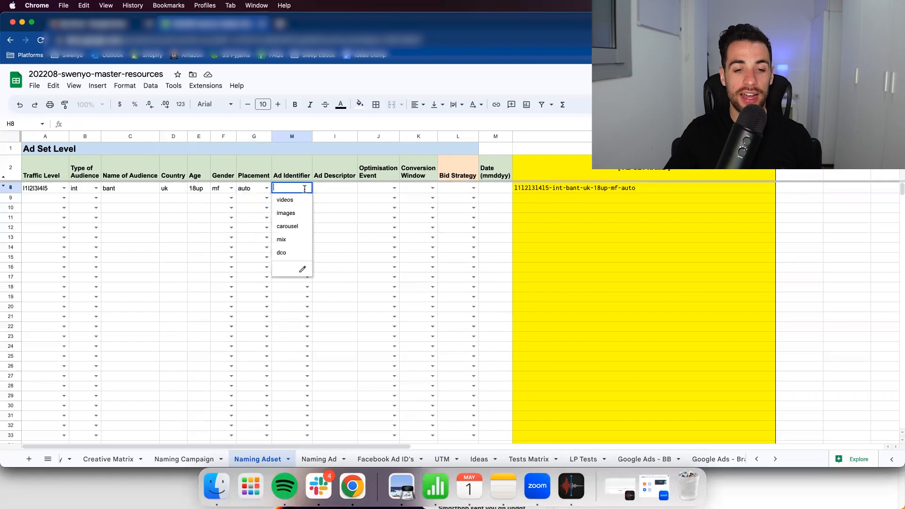
{"action": "left_click", "coordinate": [294, 251]}
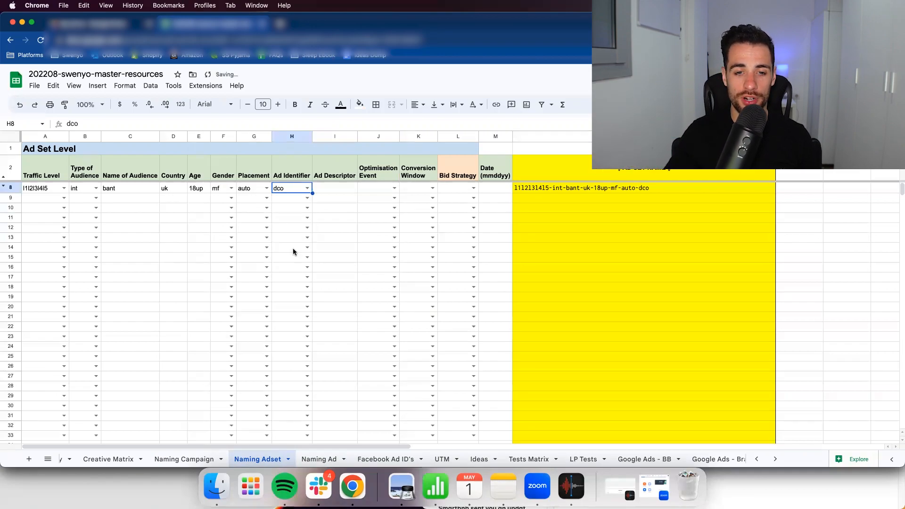
{"action": "left_click", "coordinate": [338, 188]}
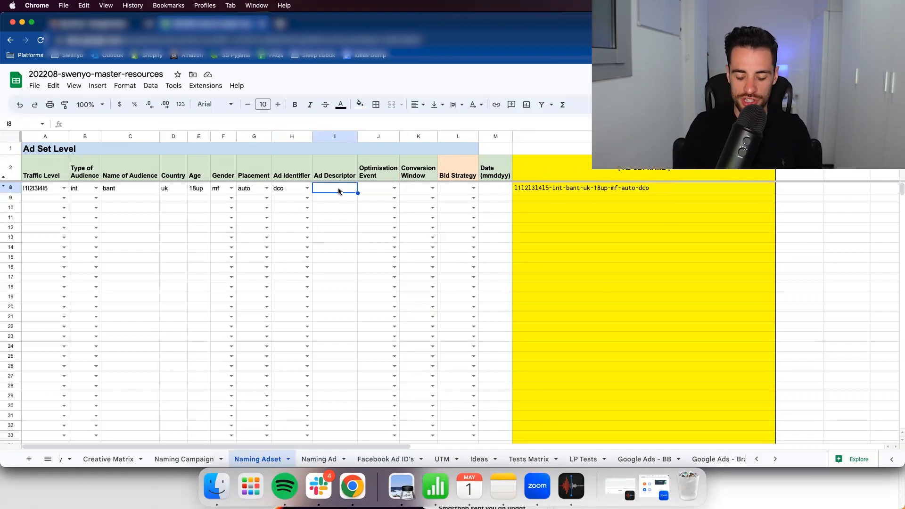
{"action": "type", "text": "ugc"}
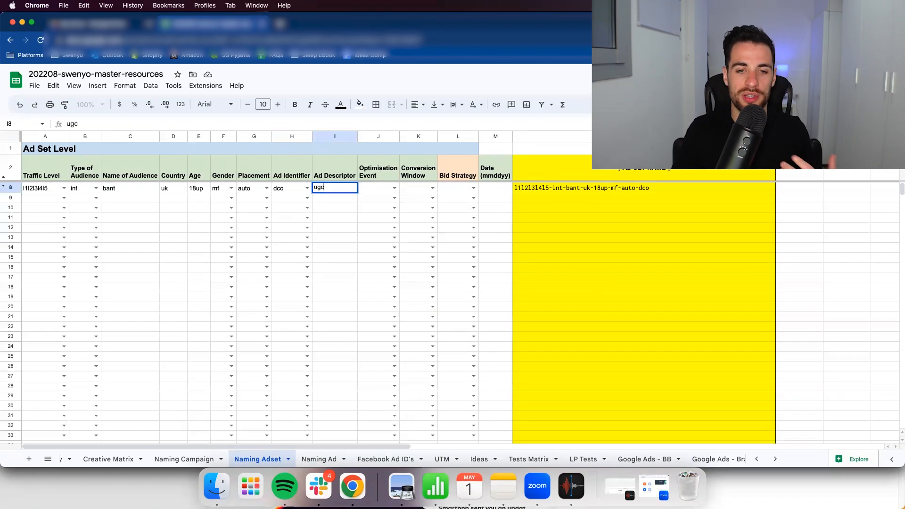
{"action": "type", "text": "-"}
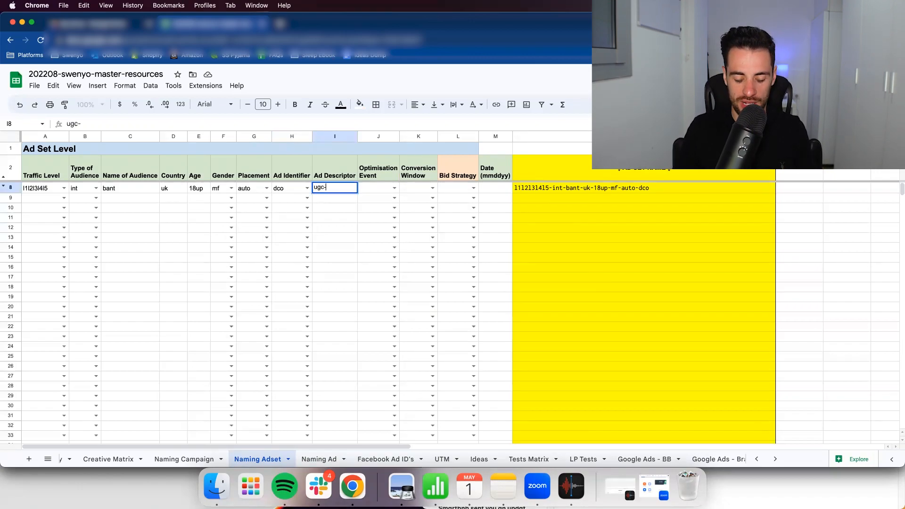
{"action": "type", "text": "emma"}
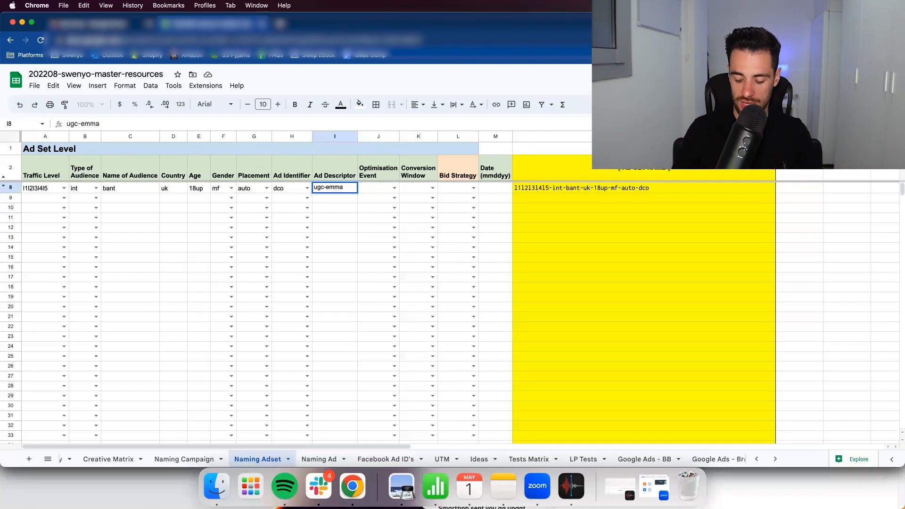
{"action": "type", "text": "-mix"}
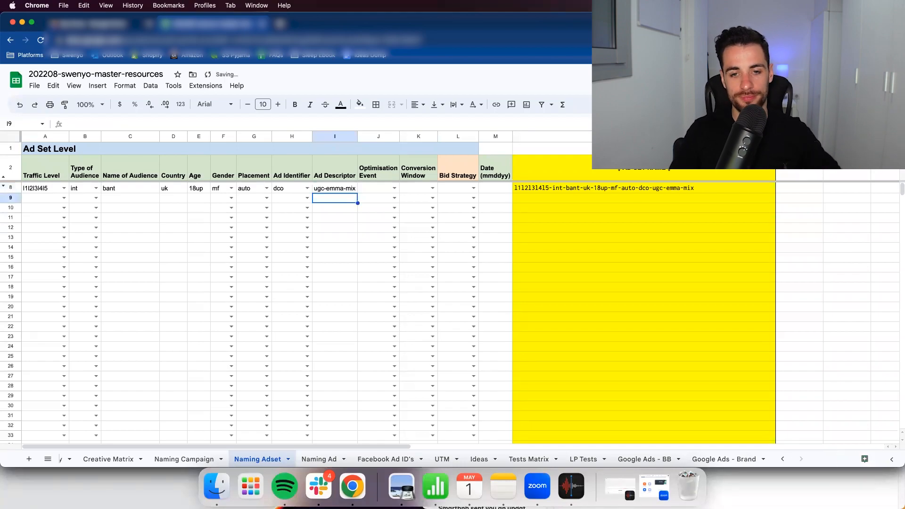
- Set the optimisation event in row 8 to pur and the conversion window to 7d1d
{"action": "left_click", "coordinate": [344, 188]}
{"action": "key", "text": "Tab"}
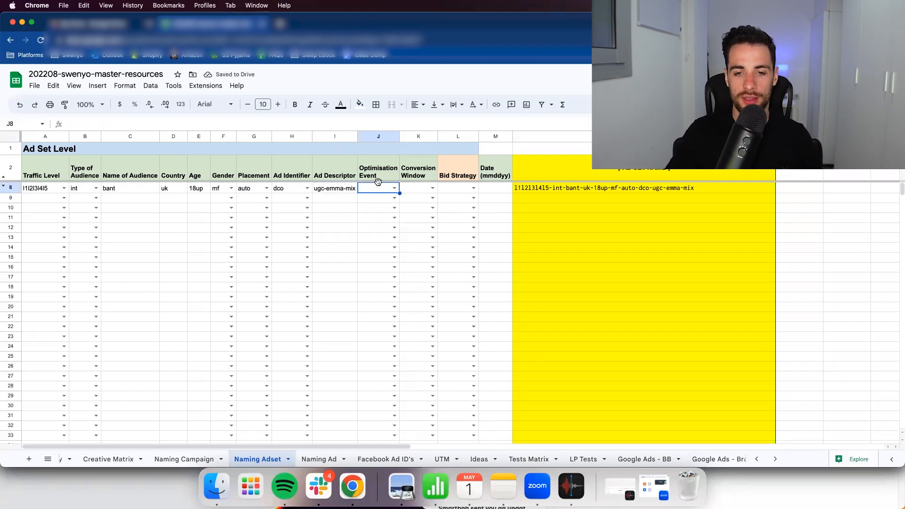
{"action": "left_click", "coordinate": [394, 188]}
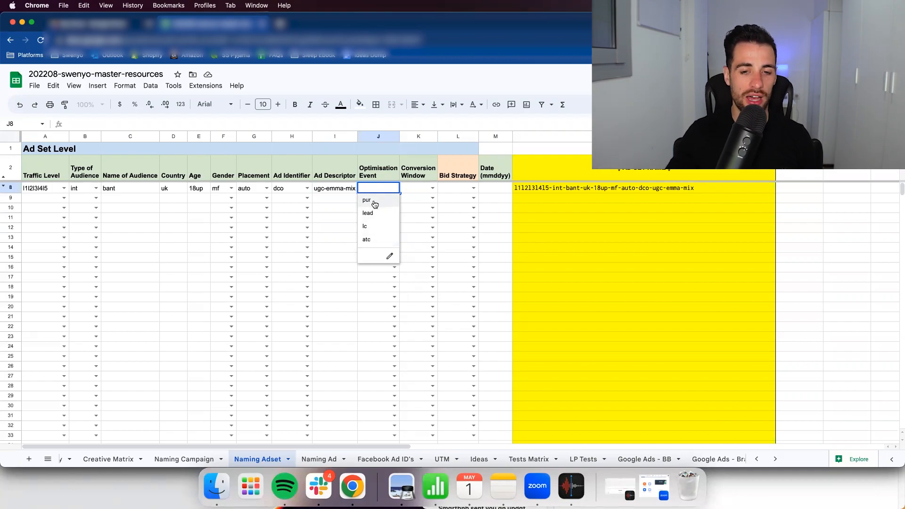
{"action": "left_click", "coordinate": [374, 200]}
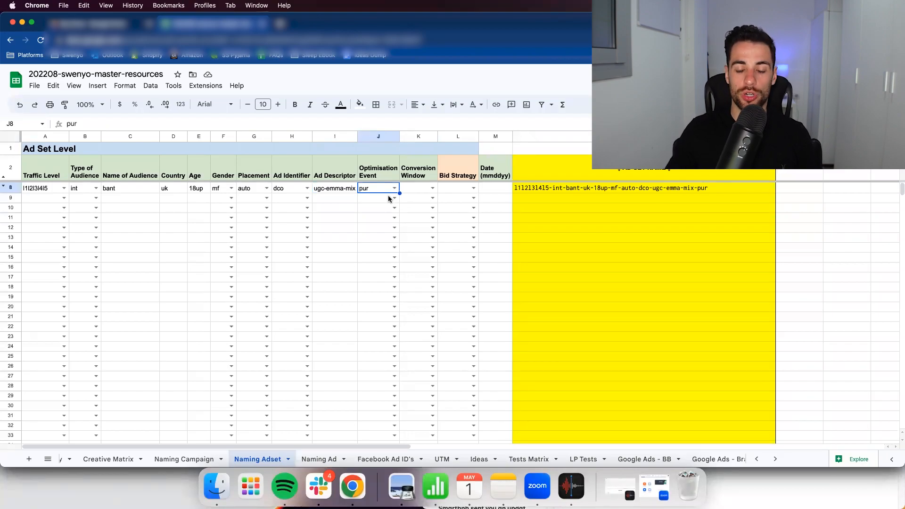
{"action": "left_click", "coordinate": [429, 189]}
{"action": "left_click", "coordinate": [432, 188]}
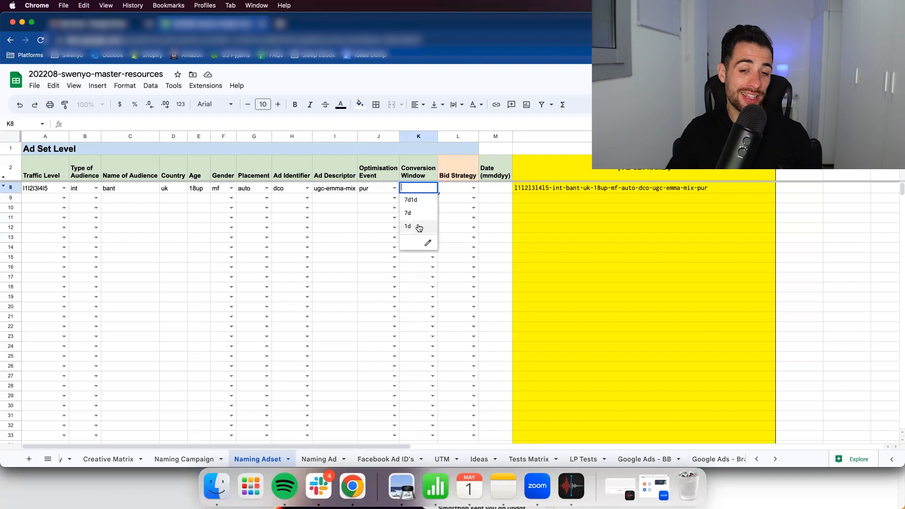
{"action": "left_click", "coordinate": [417, 199]}
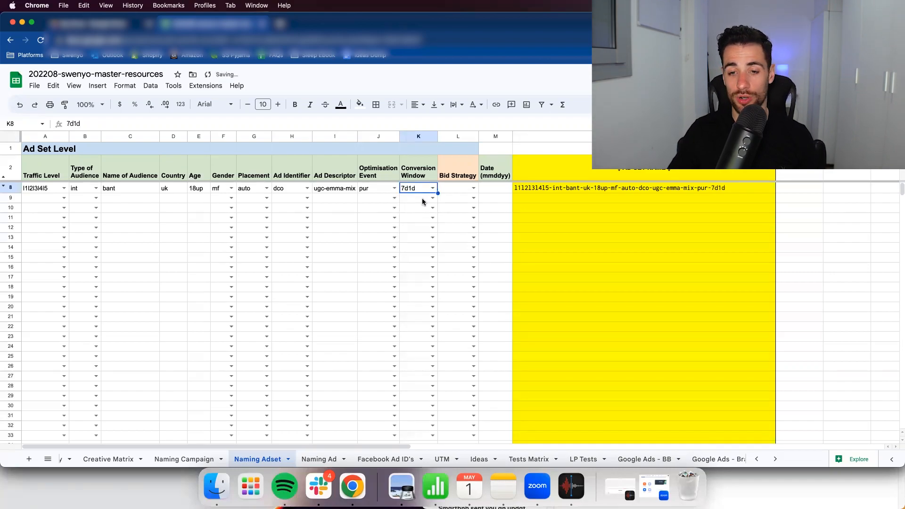
- Review the bid strategy options for row 8 of the ad set sheet without choosing one
{"action": "left_click", "coordinate": [474, 188]}
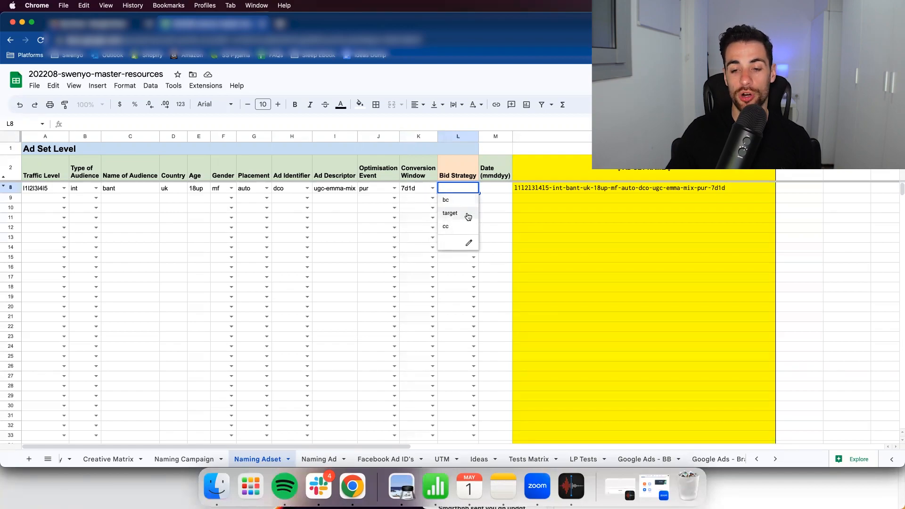
{"action": "left_click", "coordinate": [459, 170]}
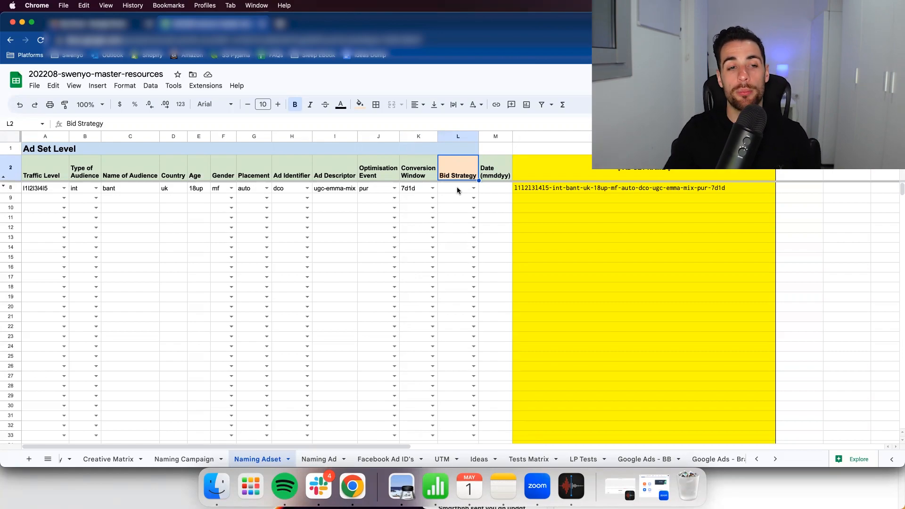
{"action": "left_click", "coordinate": [457, 189]}
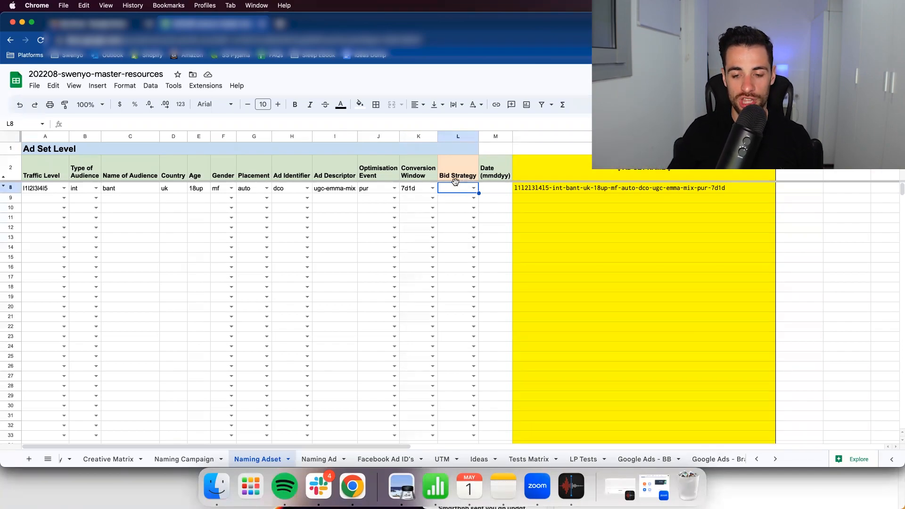
- Enter 050323 as a text value for the date in row 8 of the ad set sheet
{"action": "left_click", "coordinate": [494, 190]}
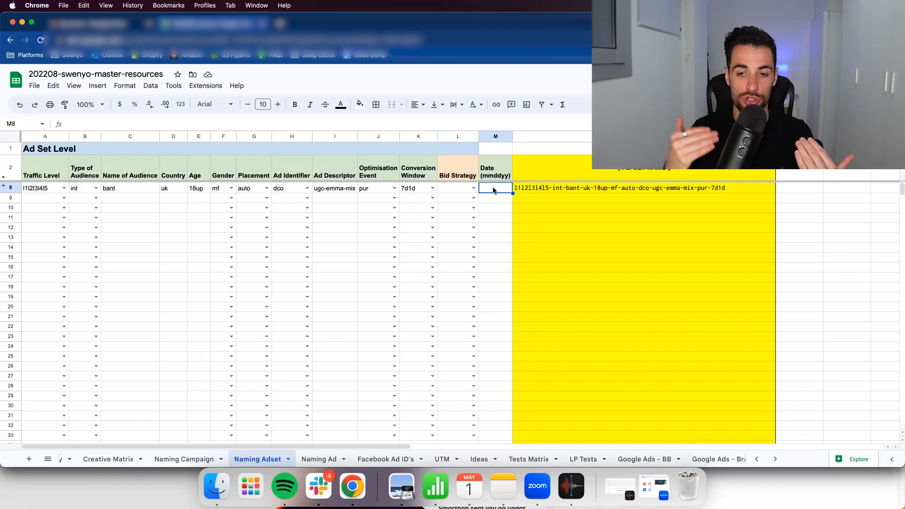
{"action": "type", "text": "'050323"}
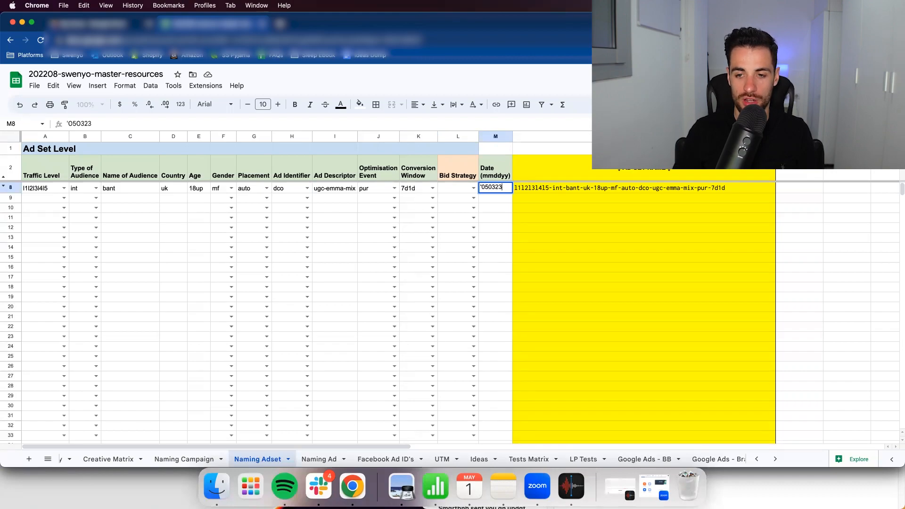
{"action": "key", "text": "Return"}
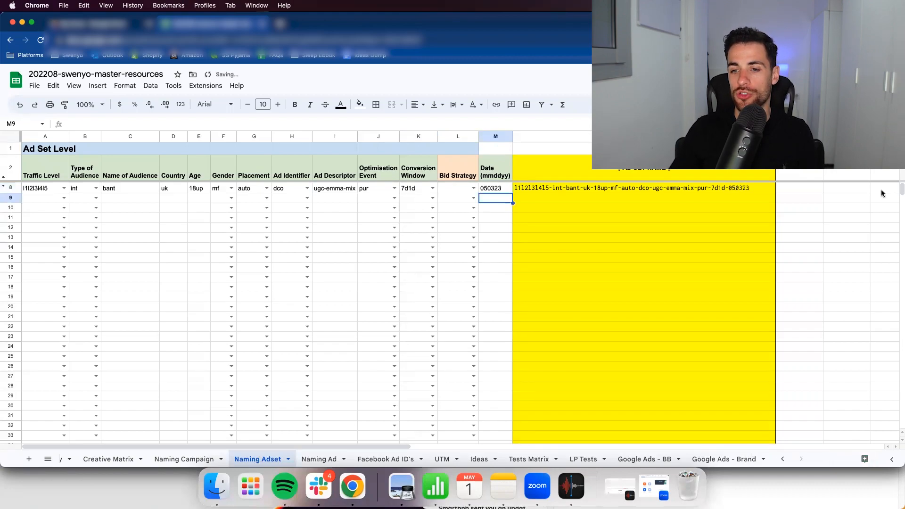
- Inspect the formula that builds the ad set name in row 8, leaving it unedited
{"action": "left_click", "coordinate": [682, 189]}
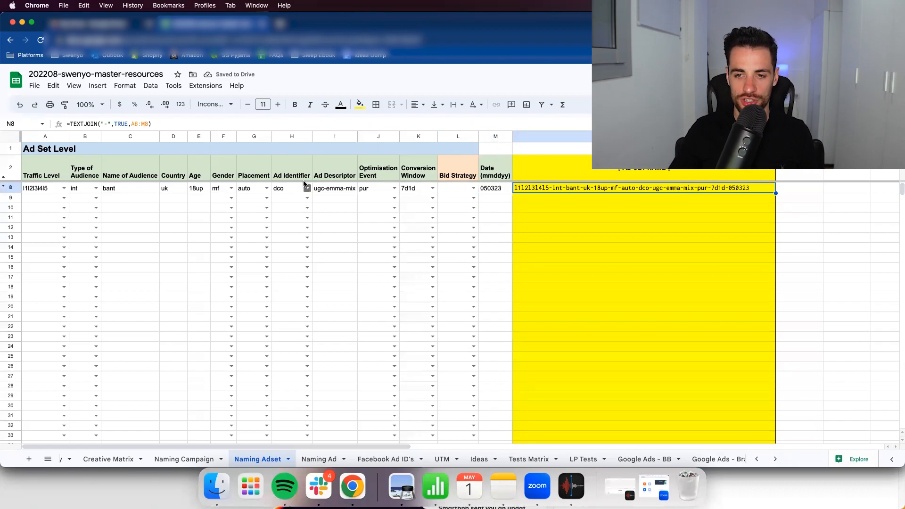
{"action": "double_click", "coordinate": [522, 188]}
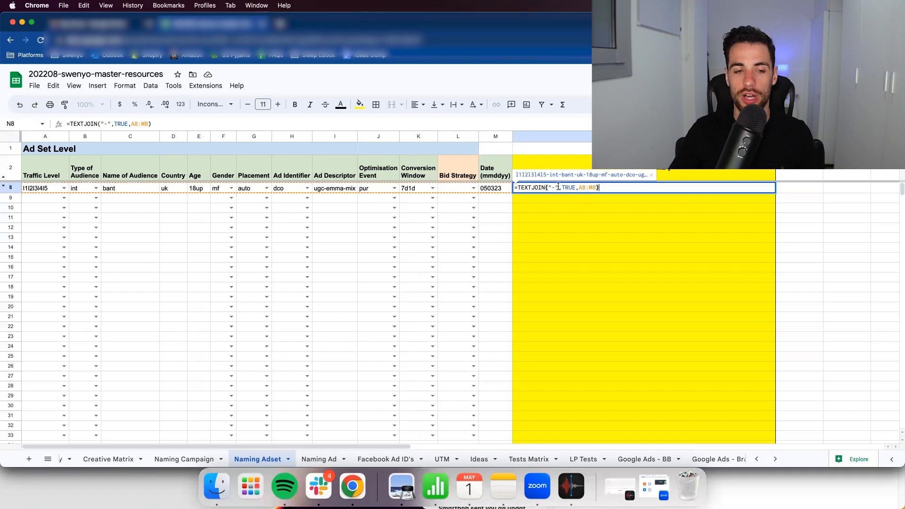
{"action": "key", "text": "Escape"}
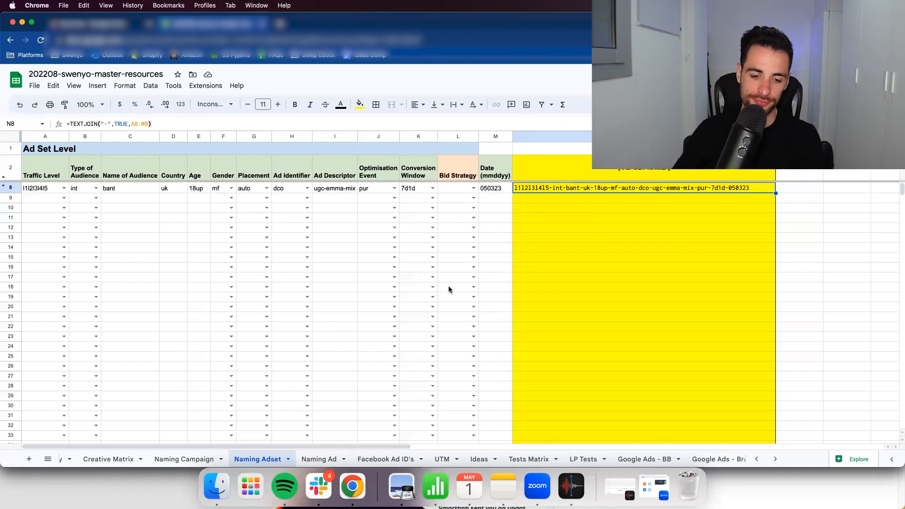
- Switch to the Naming Ad sheet and set the format in row 14 to dco
{"action": "left_click", "coordinate": [316, 459]}
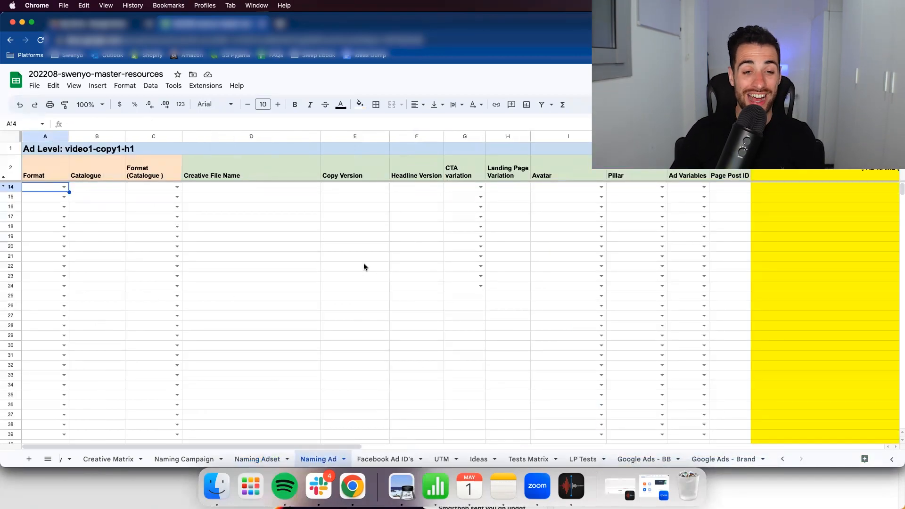
{"action": "left_click", "coordinate": [62, 188]}
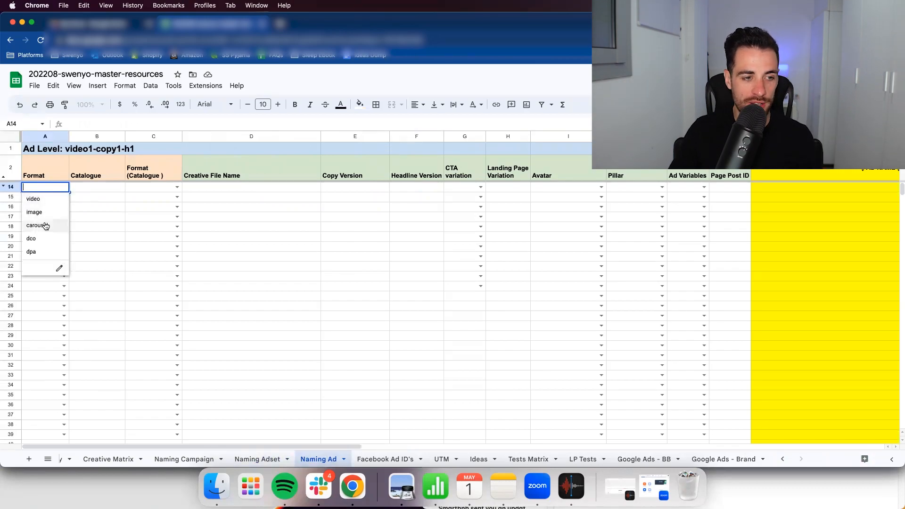
{"action": "left_click", "coordinate": [45, 240]}
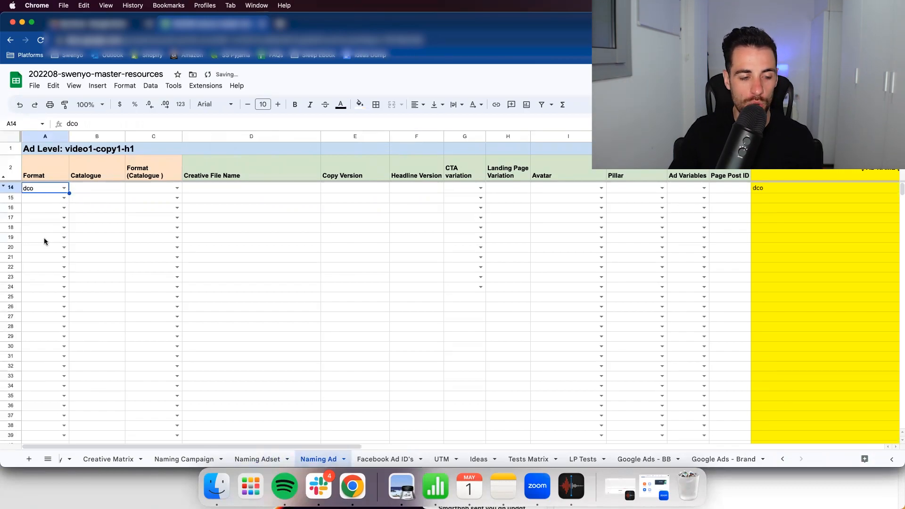
- Review the ad format options and the catalogue format options for row 14, keeping dco as the format
{"action": "left_click", "coordinate": [64, 188]}
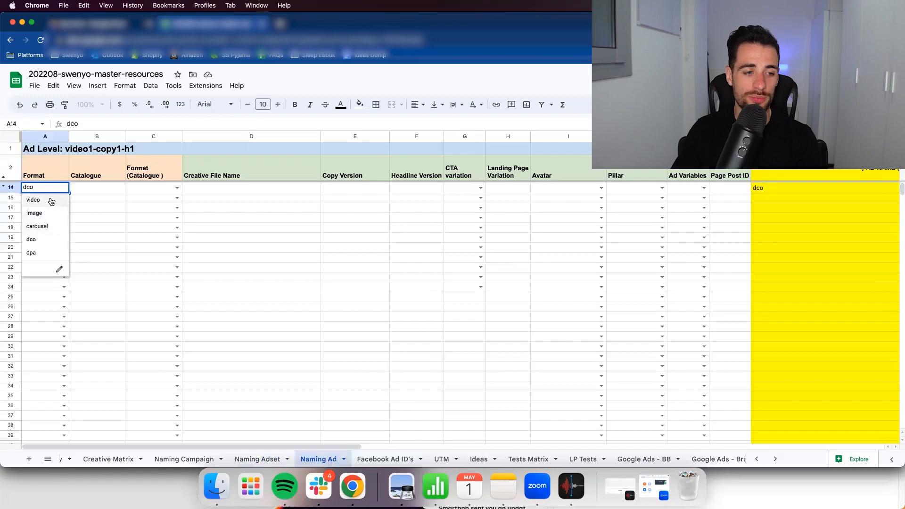
{"action": "left_click", "coordinate": [47, 239]}
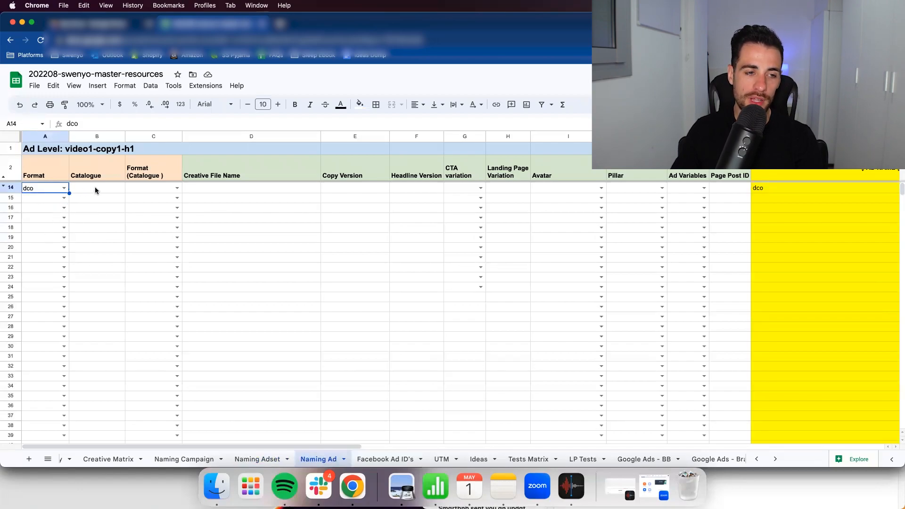
{"action": "left_click", "coordinate": [64, 188]}
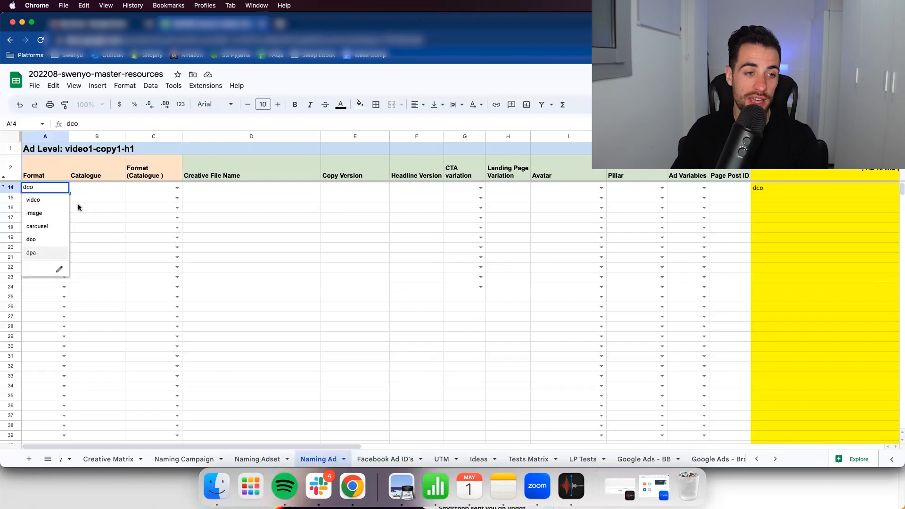
{"action": "left_click", "coordinate": [100, 187]}
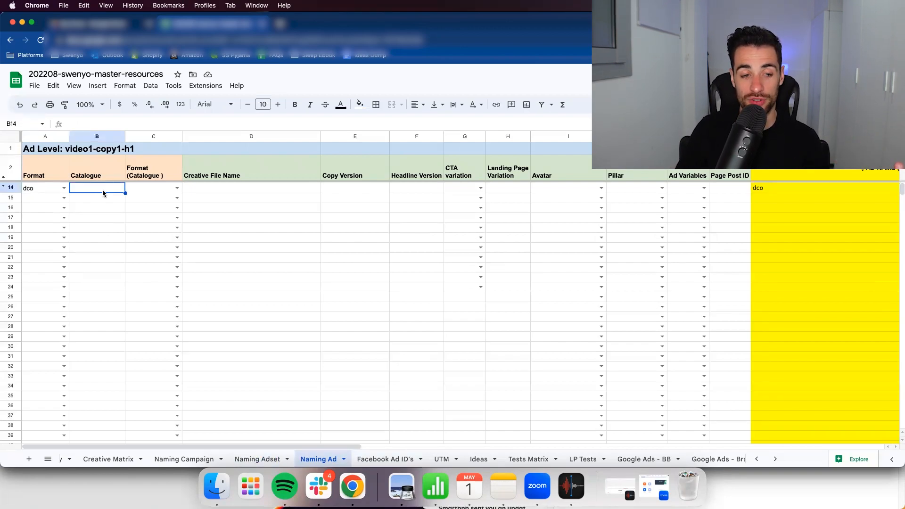
{"action": "left_click", "coordinate": [176, 189]}
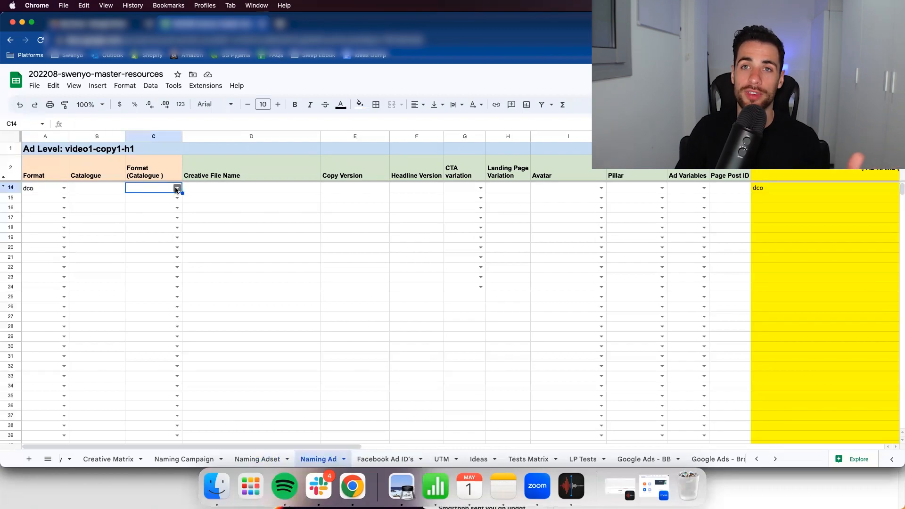
{"action": "left_click", "coordinate": [176, 188]}
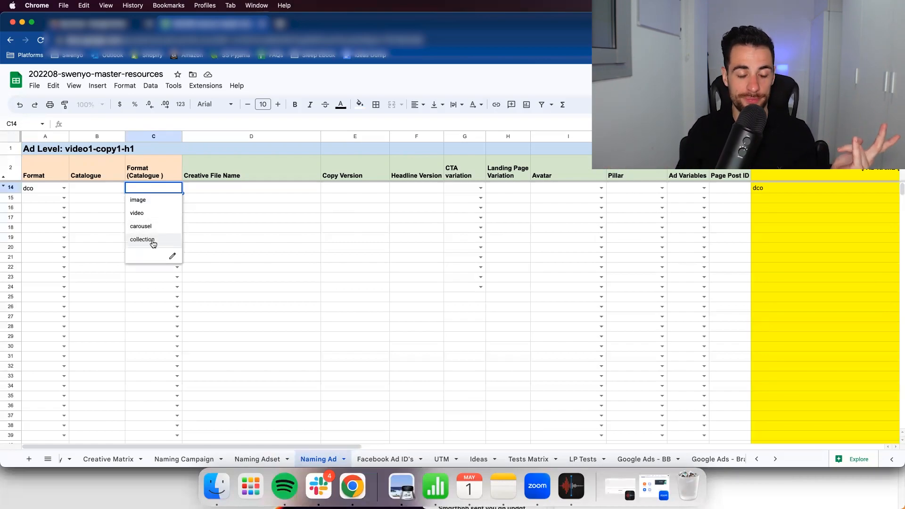
{"action": "left_click", "coordinate": [95, 210]}
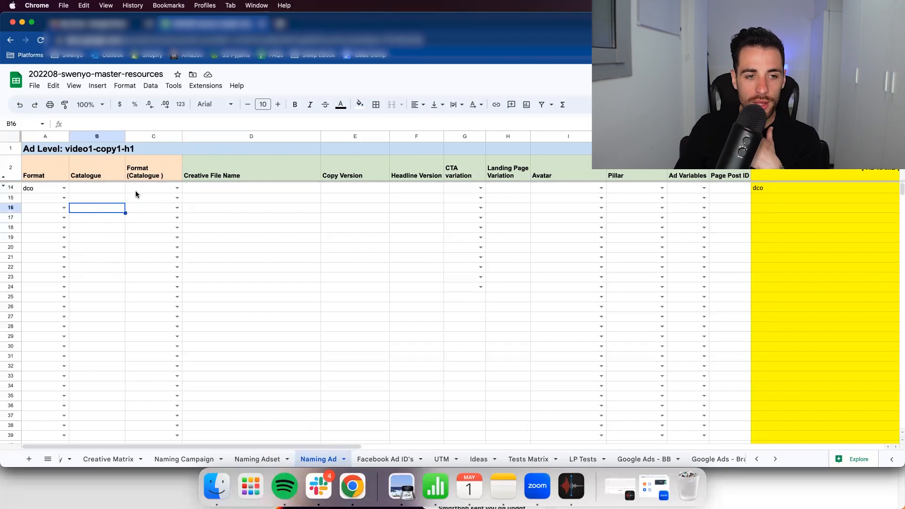
- Enter the placeholder xxxxxxxx as the creative file name in row 14 of the ad sheet
{"action": "left_click", "coordinate": [237, 188]}
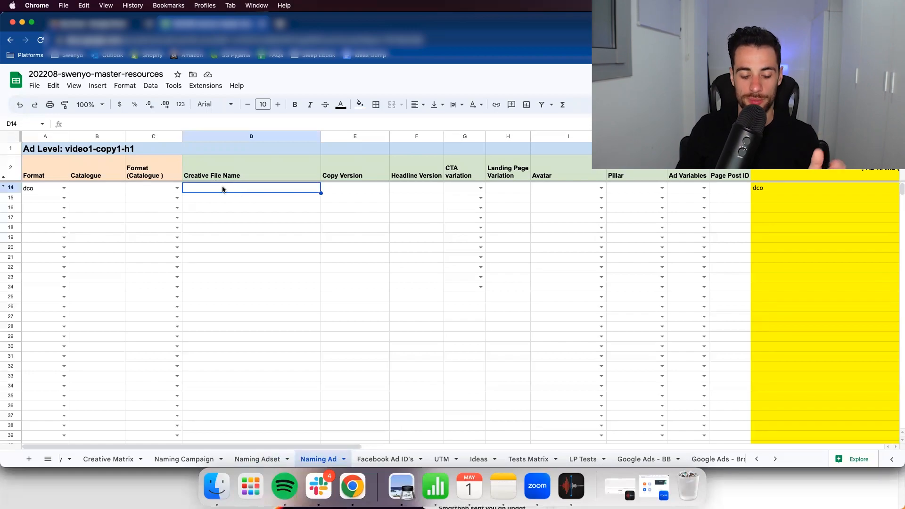
{"action": "type", "text": "xxxxxxxx"}
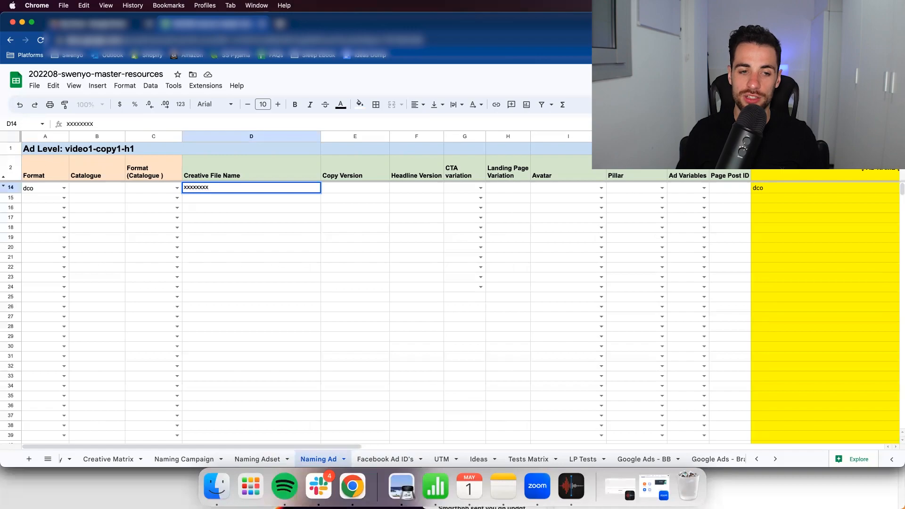
{"action": "key", "text": "Return"}
{"action": "key", "text": "Up"}
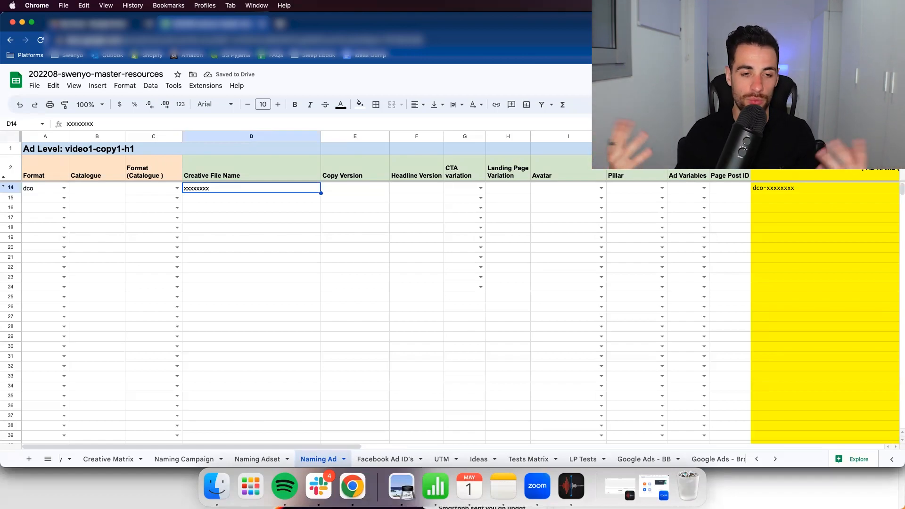
- Enter copy02-copy15 as the copy version and h05-h11 as the headline version in row 14
{"action": "left_click", "coordinate": [341, 188]}
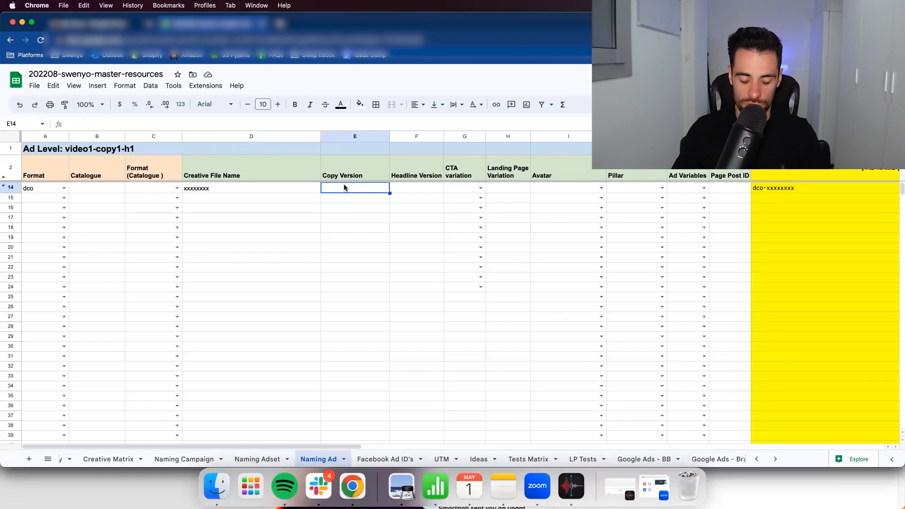
{"action": "type", "text": "copy02-copy15"}
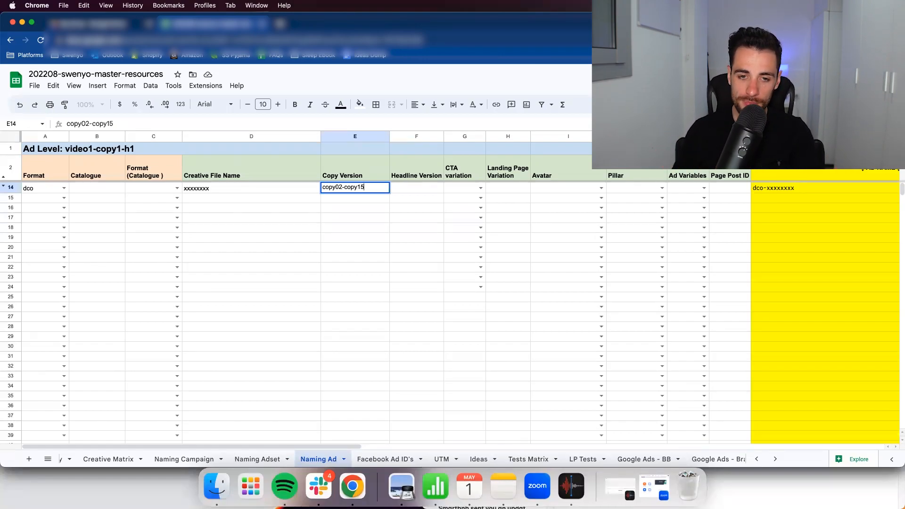
{"action": "key", "text": "Tab"}
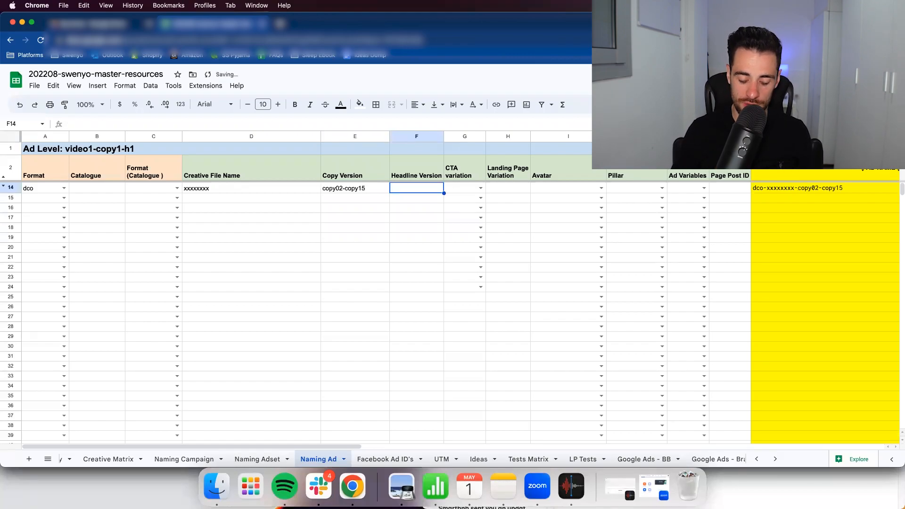
{"action": "type", "text": "h05-h11"}
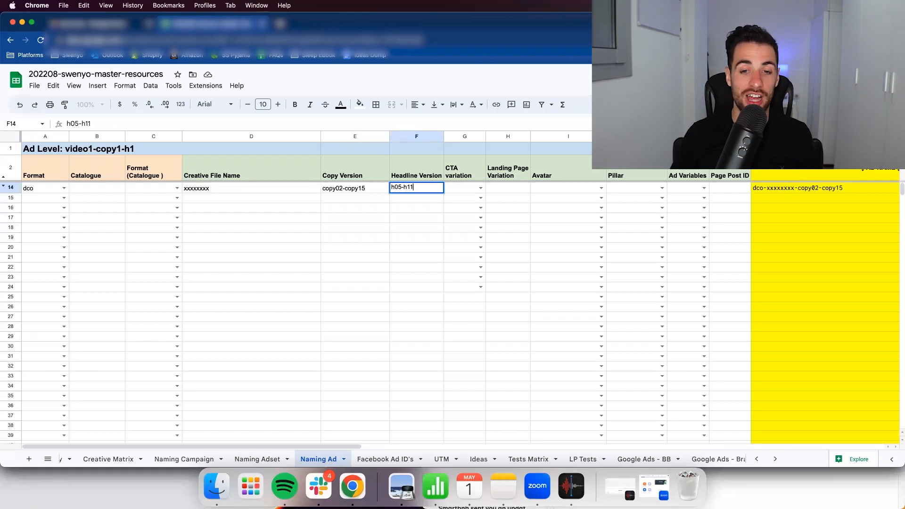
{"action": "key", "text": "Return"}
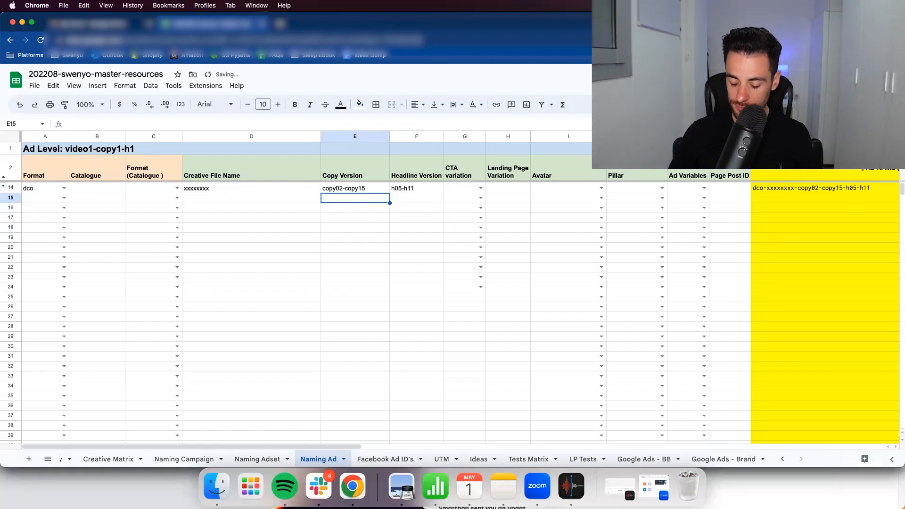
- Set the CTA variation in row 14 to ctashop
{"action": "key", "text": "Up"}
{"action": "key", "text": "Right"}
{"action": "key", "text": "Right"}
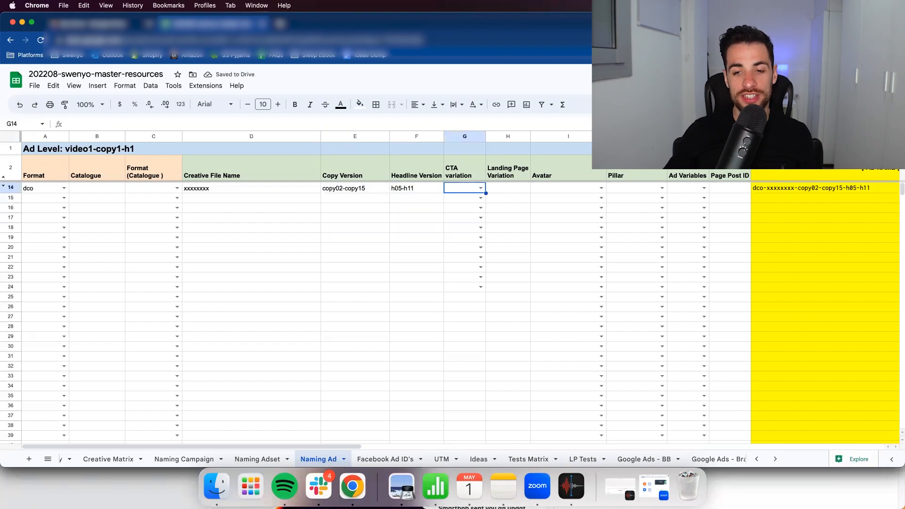
{"action": "left_click", "coordinate": [480, 189]}
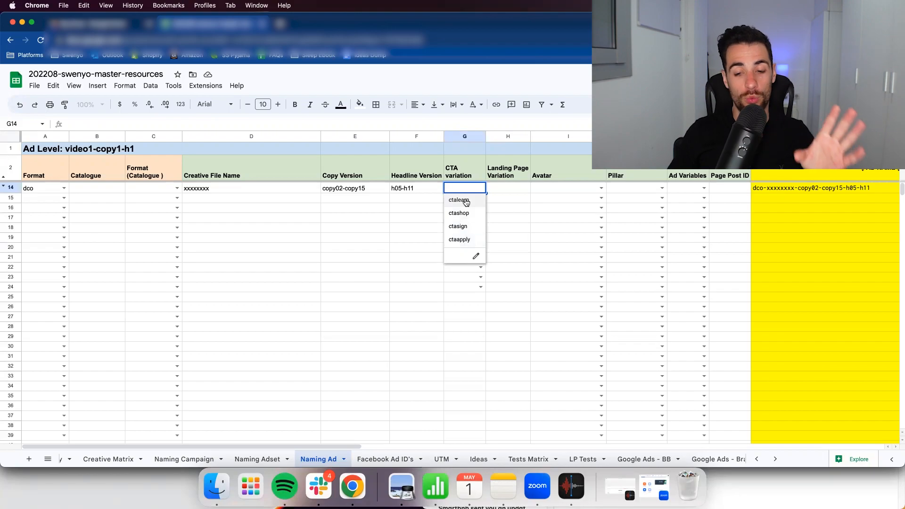
{"action": "left_click", "coordinate": [466, 213]}
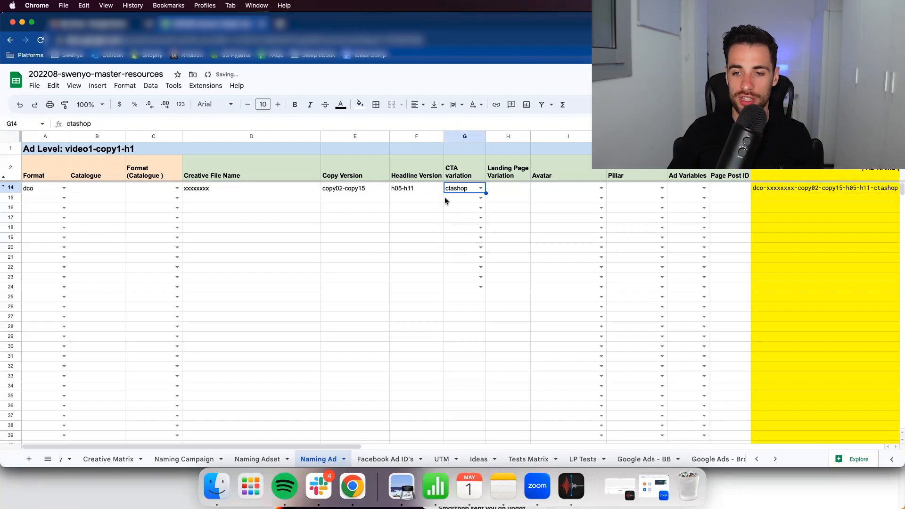
- Enter lp1 as the landing page variation in row 14
{"action": "left_click", "coordinate": [507, 192]}
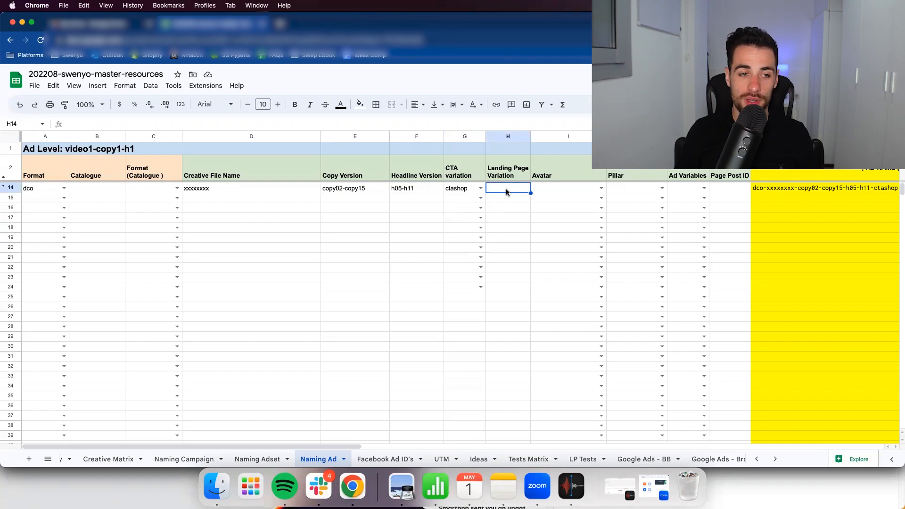
{"action": "type", "text": "lp"}
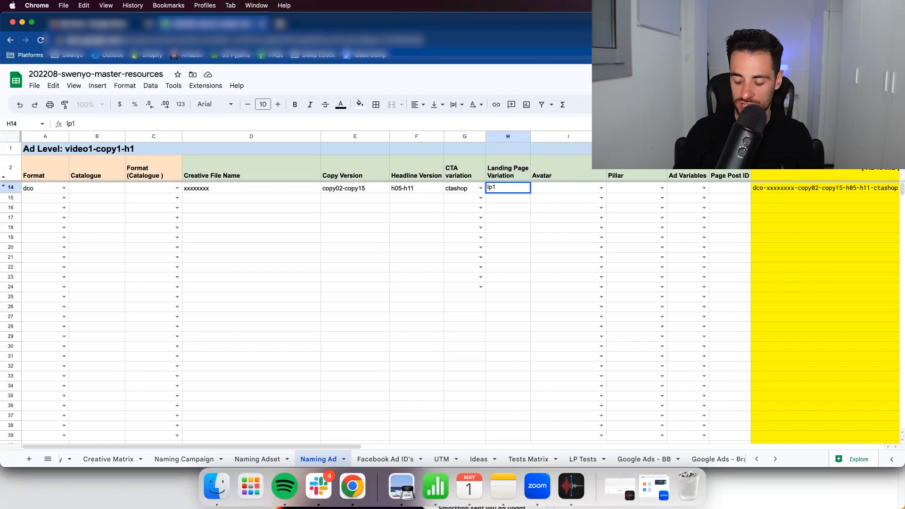
{"action": "type", "text": "1"}
{"action": "key", "text": "Tab"}
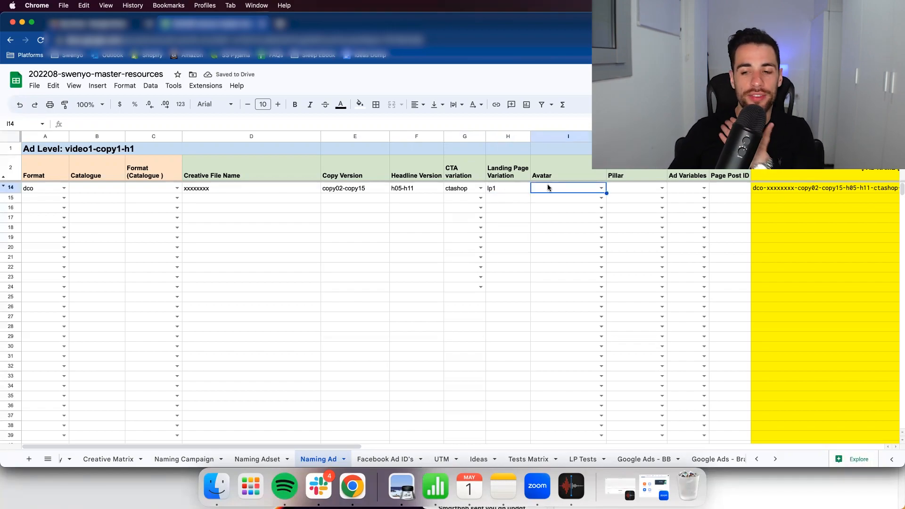
- Set the avatar in row 14 to corporate
{"action": "left_click", "coordinate": [601, 189]}
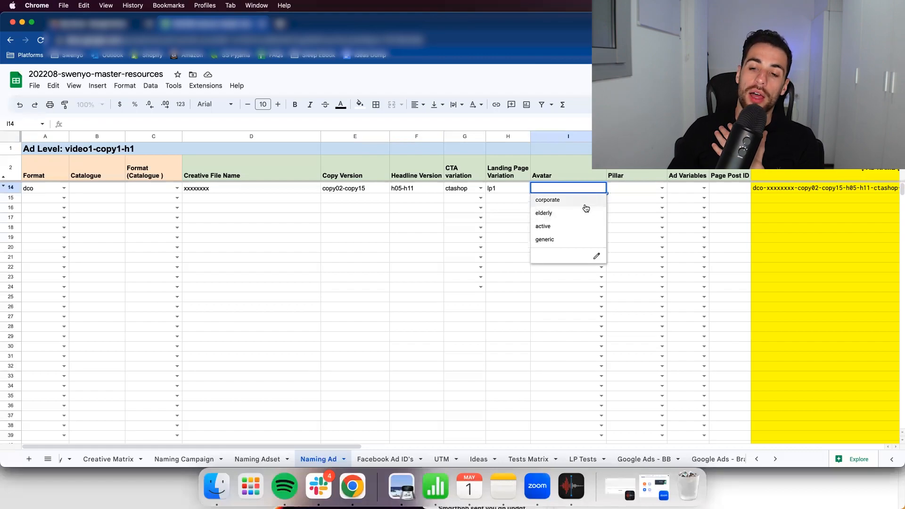
{"action": "left_click", "coordinate": [586, 202]}
{"action": "left_click", "coordinate": [571, 171]}
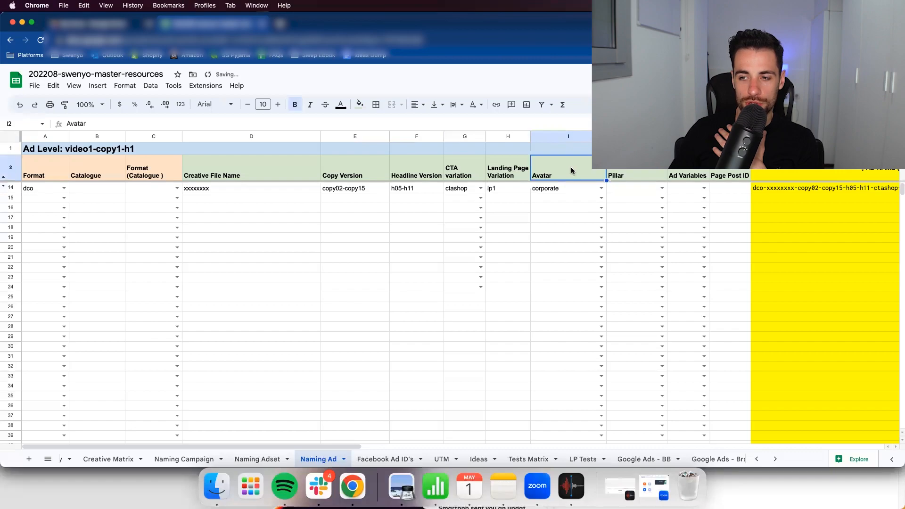
{"action": "left_click", "coordinate": [609, 170], "text": "shift"}
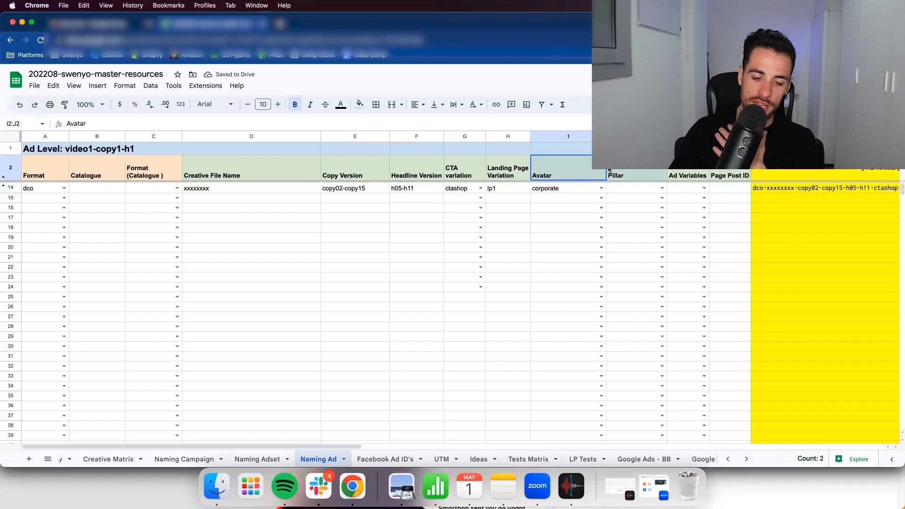
{"action": "left_click", "coordinate": [590, 170]}
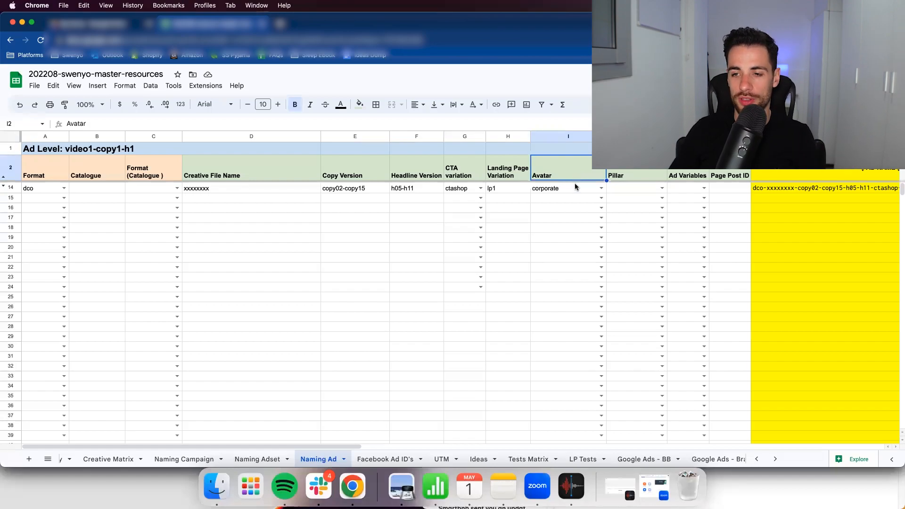
{"action": "left_click", "coordinate": [561, 188]}
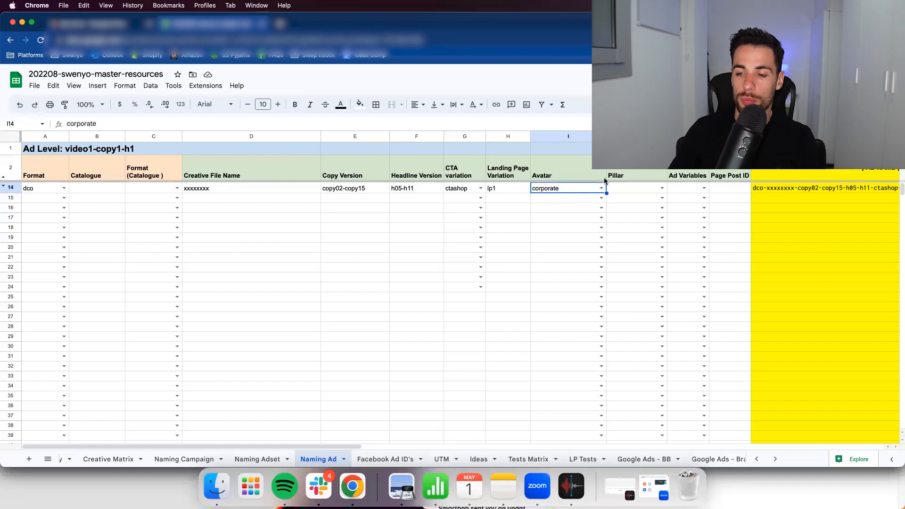
{"action": "left_click", "coordinate": [601, 188]}
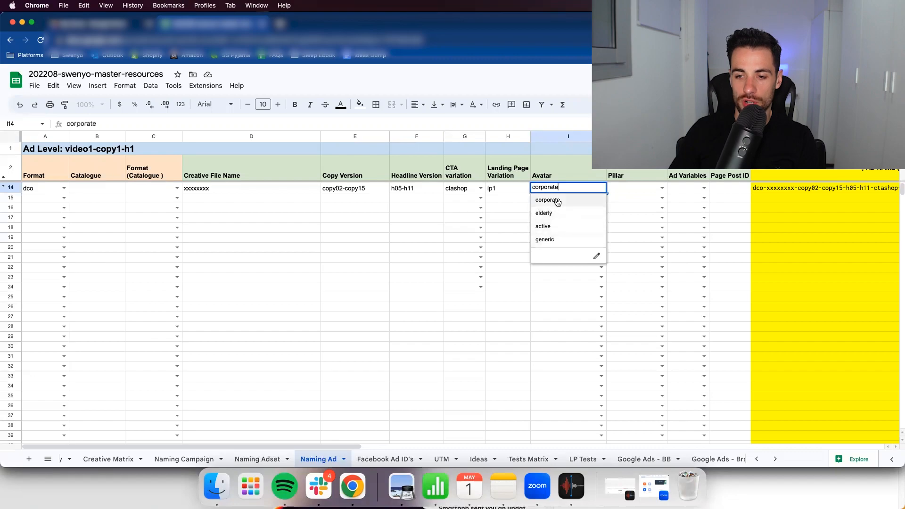
{"action": "left_click", "coordinate": [556, 200]}
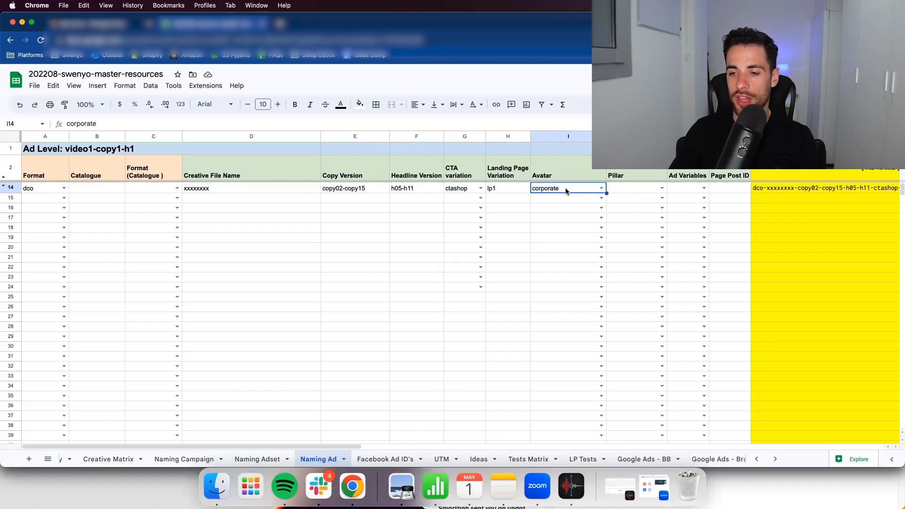
- Set the pillar in row 14 to Mood
{"action": "left_click", "coordinate": [640, 188]}
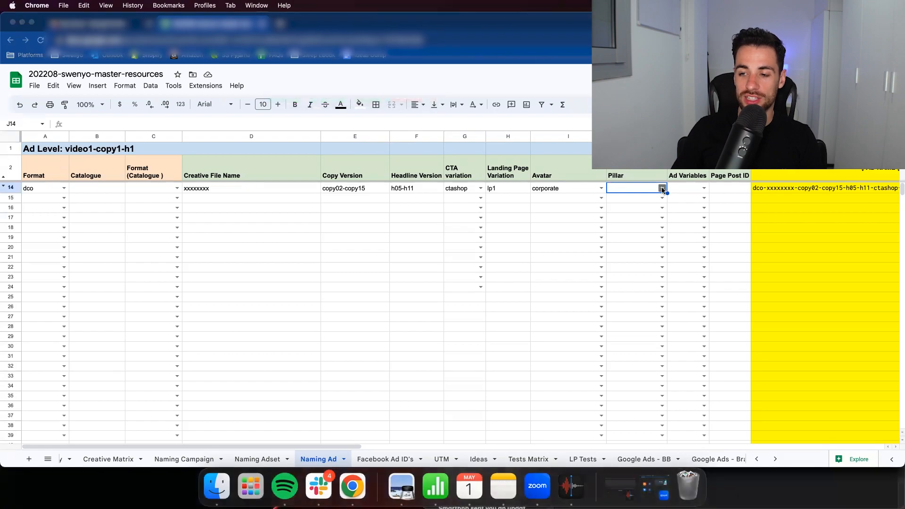
{"action": "left_click", "coordinate": [662, 189]}
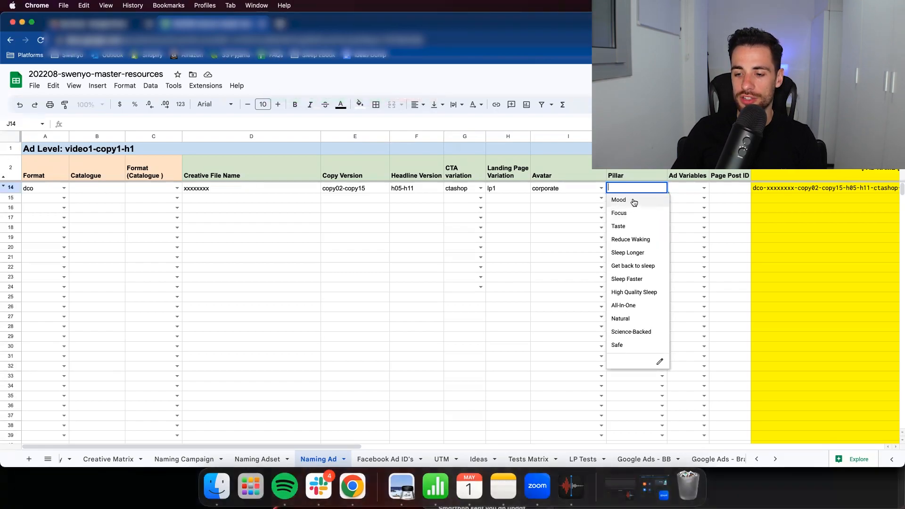
{"action": "left_click", "coordinate": [634, 201]}
{"action": "left_click", "coordinate": [635, 198]}
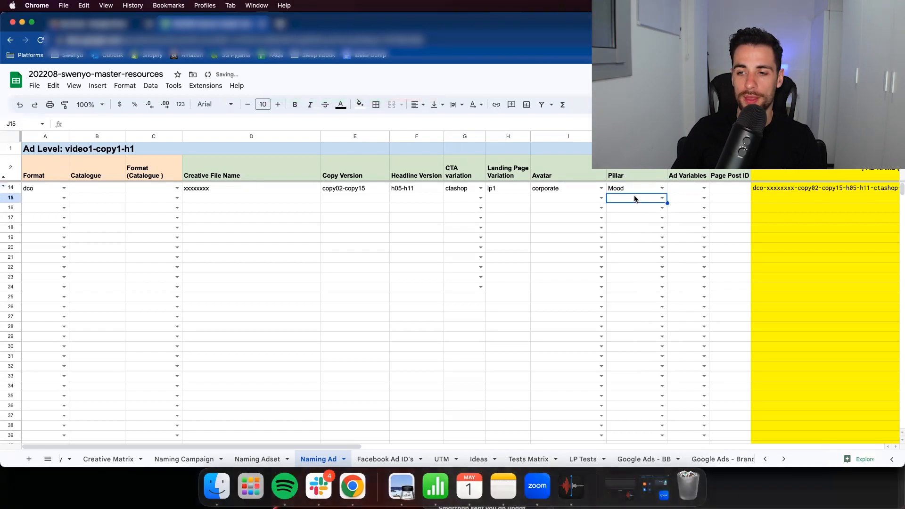
- Review the ad variables options for row 14 without choosing one, and enter the placeholder x as the page post ID
{"action": "left_click", "coordinate": [704, 188]}
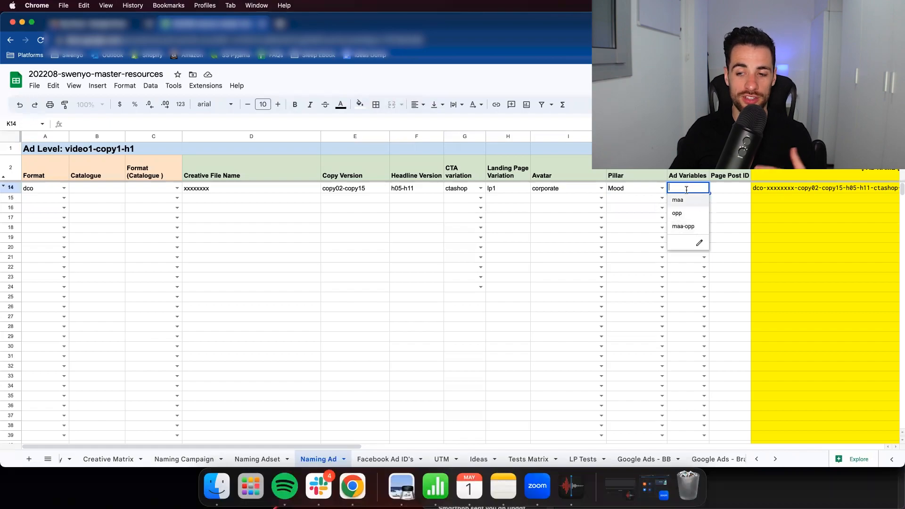
{"action": "left_click", "coordinate": [686, 187]}
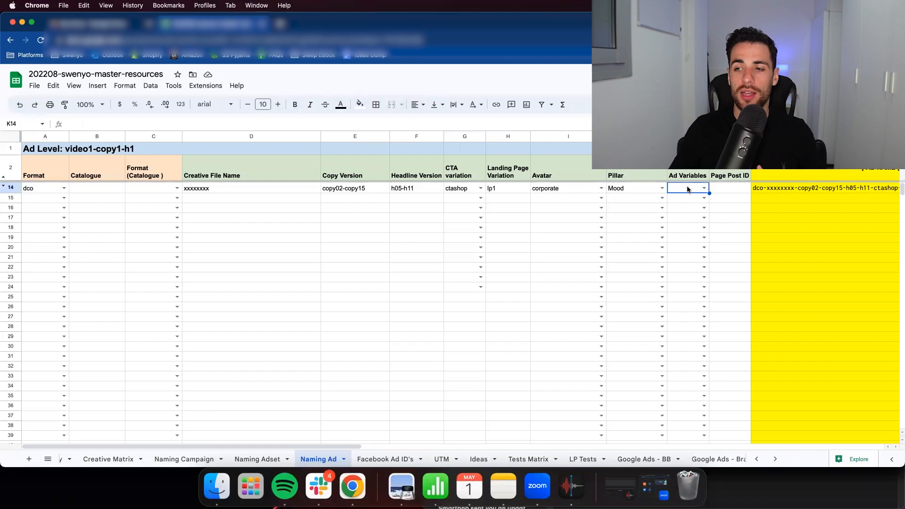
{"action": "left_click", "coordinate": [714, 187]}
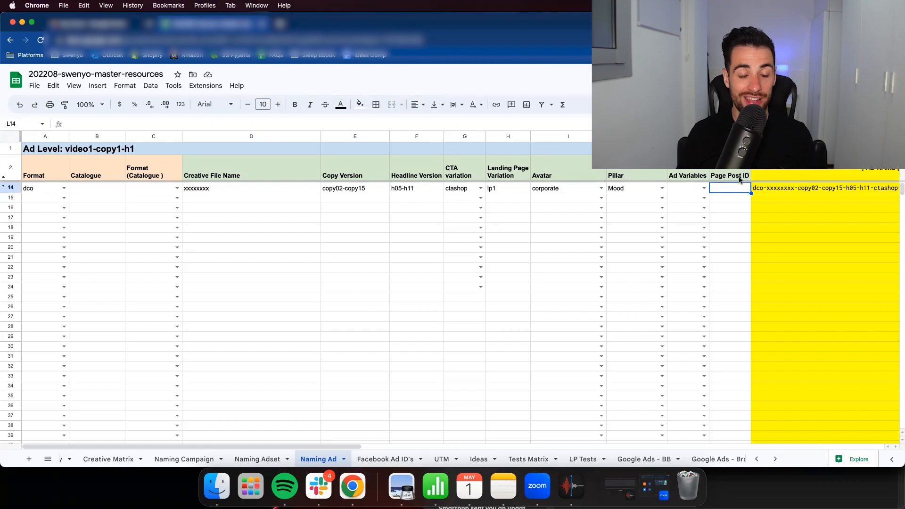
{"action": "type", "text": "x"}
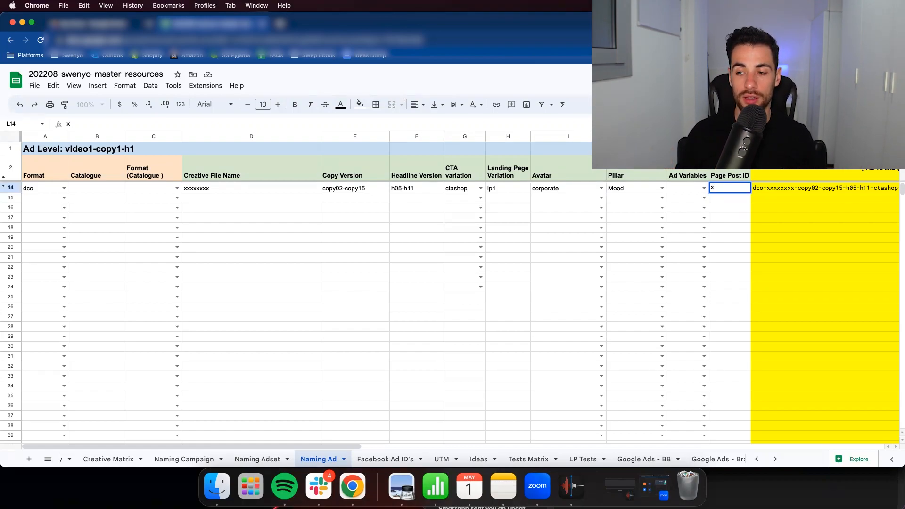
{"action": "key", "text": "Return"}
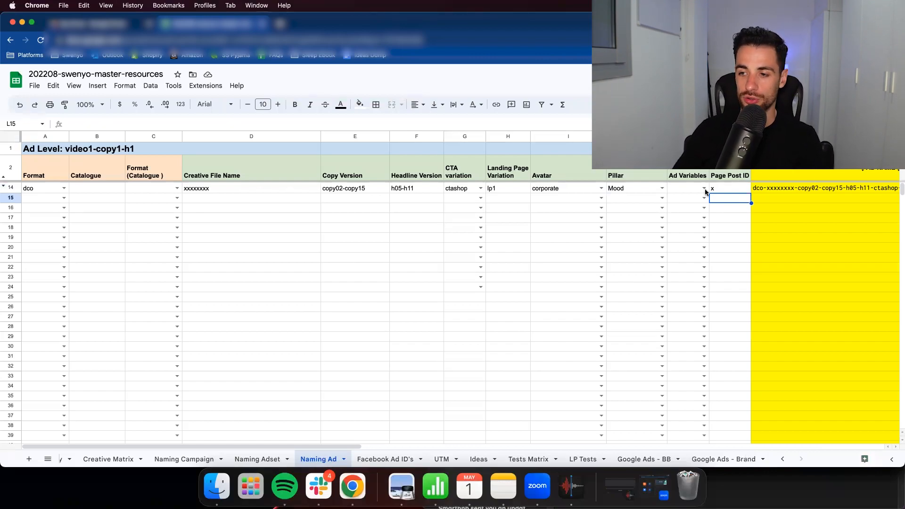
{"action": "left_click", "coordinate": [725, 190]}
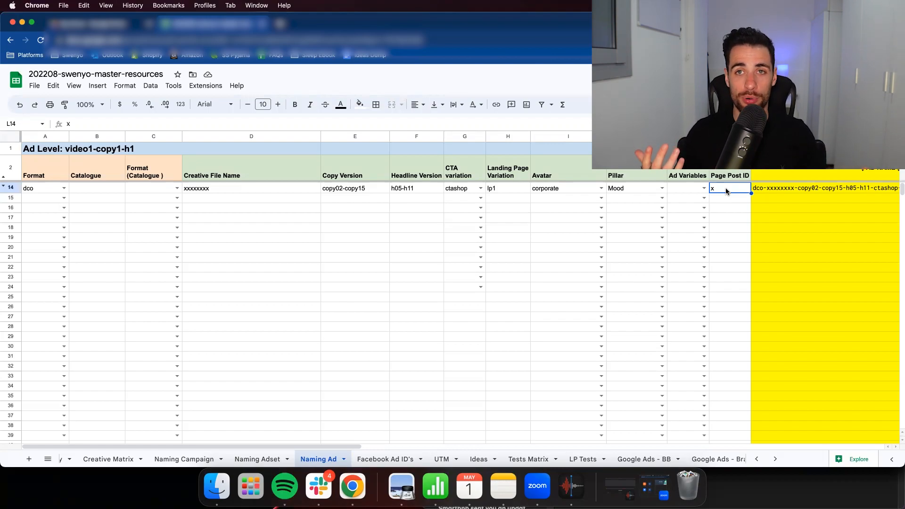
- Switch to the Creative Matrix sheet and set the creative type in row 51 to video
{"action": "left_click", "coordinate": [197, 189]}
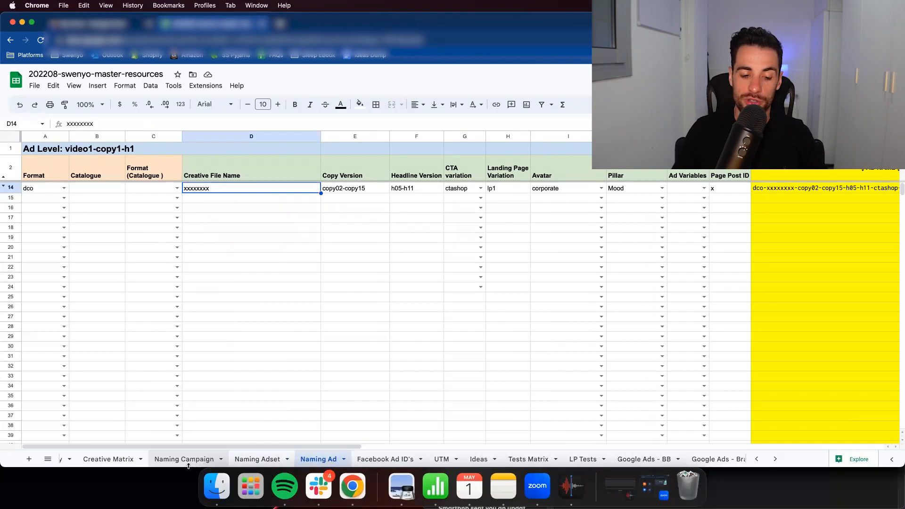
{"action": "left_click", "coordinate": [119, 459]}
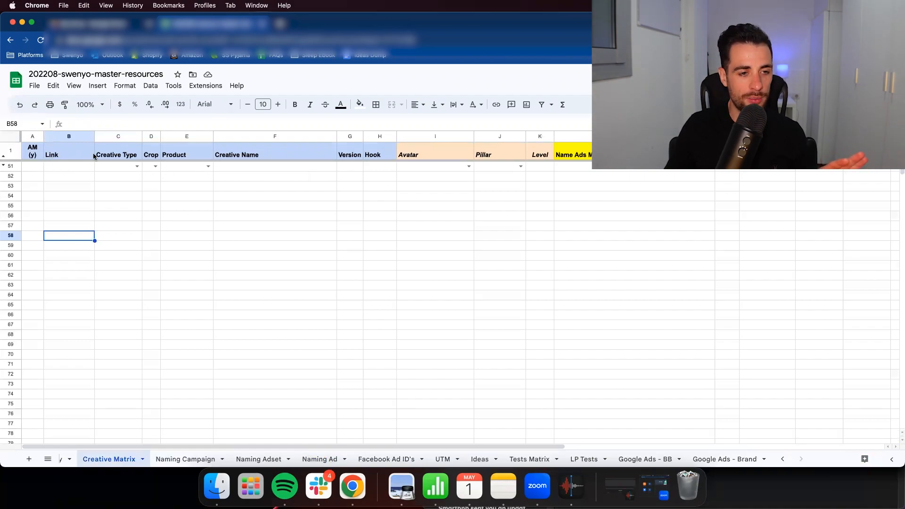
{"action": "left_click", "coordinate": [126, 166]}
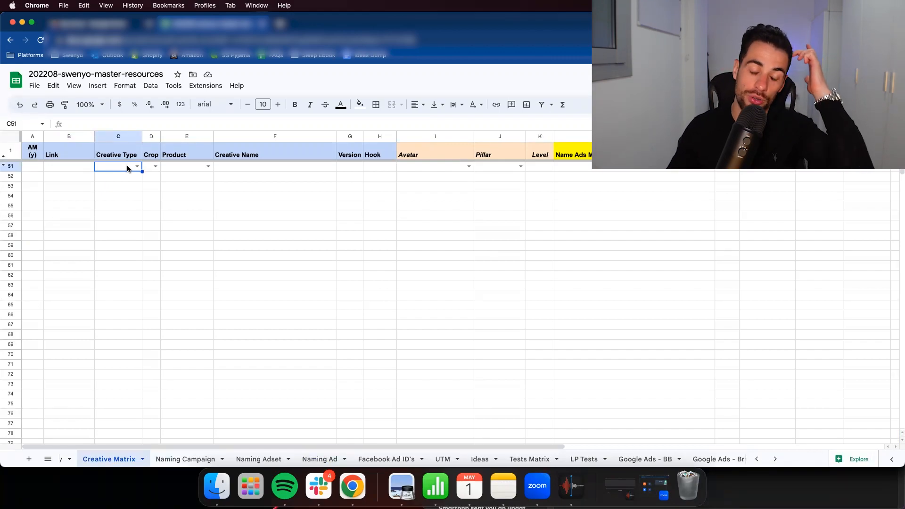
{"action": "left_click", "coordinate": [138, 167]}
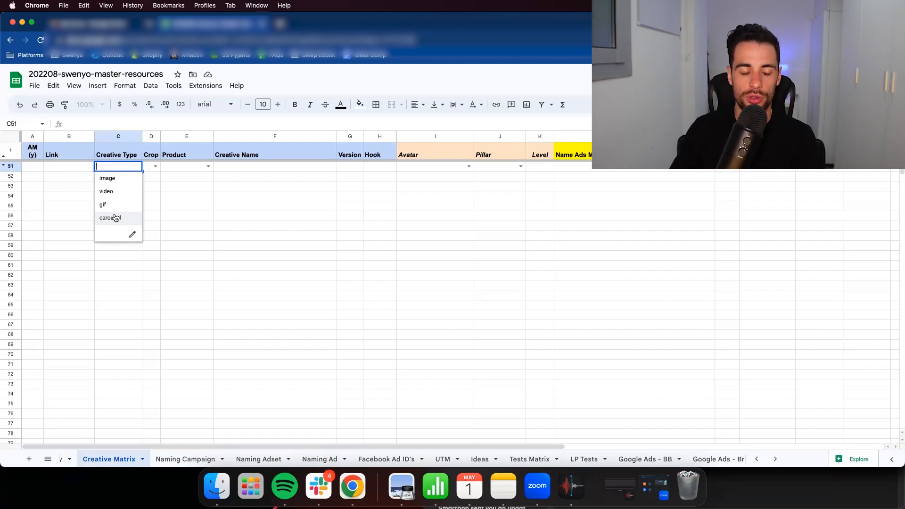
{"action": "left_click", "coordinate": [117, 181]}
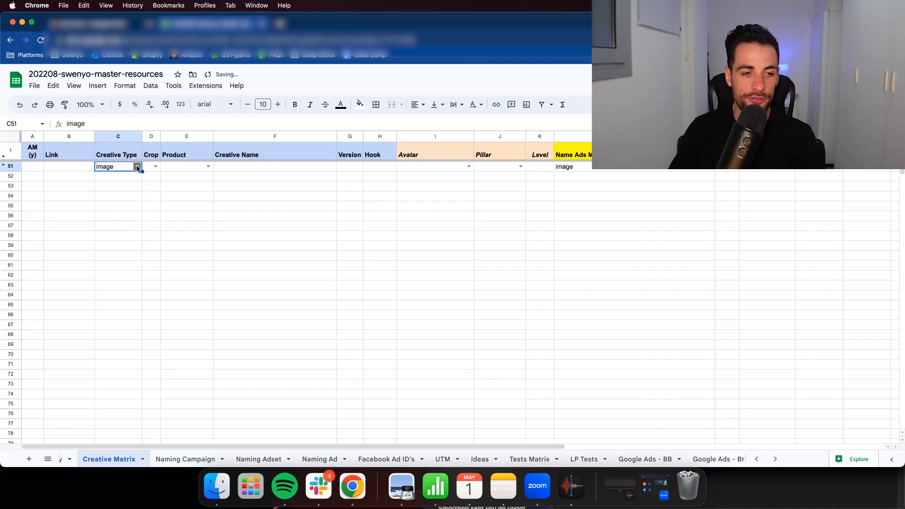
{"action": "left_click", "coordinate": [137, 166]}
{"action": "left_click", "coordinate": [134, 187]}
{"action": "left_click", "coordinate": [134, 187]}
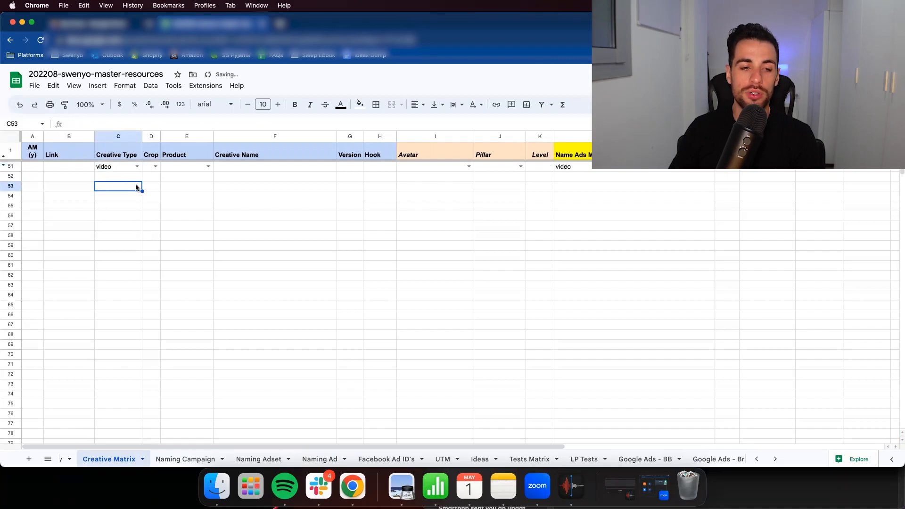
- Set the crop in row 51 of the Creative Matrix to prt and select that row's product cell
{"action": "left_click", "coordinate": [155, 166]}
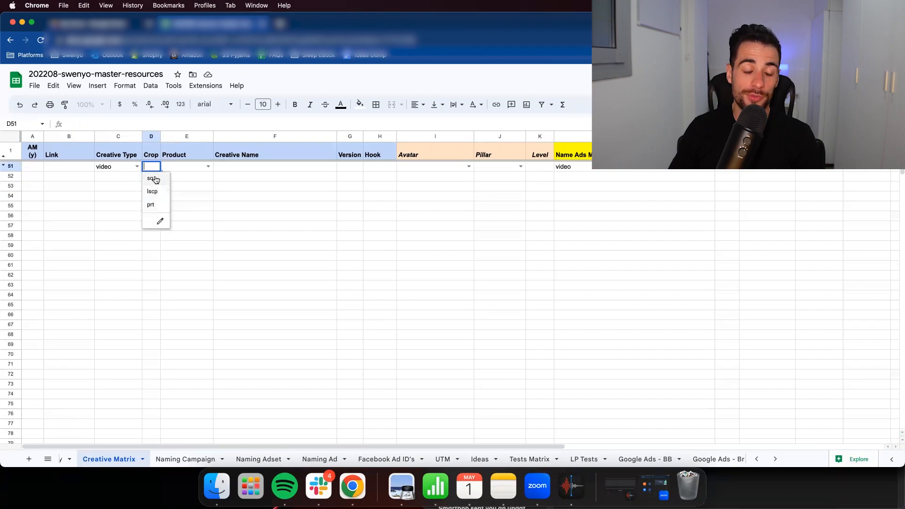
{"action": "left_click", "coordinate": [151, 205]}
{"action": "left_click", "coordinate": [181, 186]}
{"action": "left_click", "coordinate": [196, 166]}
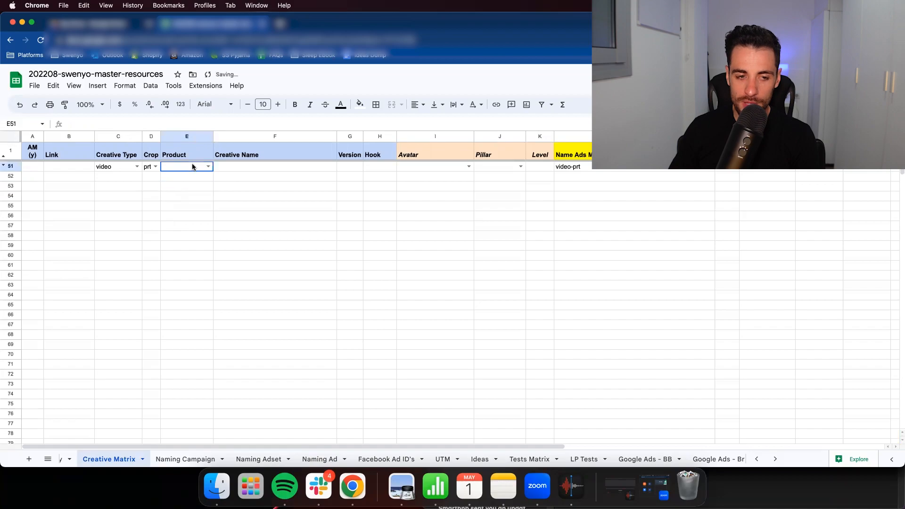
- Set row 51's product to bedtime-blend and enter its creative name as ugc and the creator's first name, joined by a hyphen
{"action": "left_click", "coordinate": [207, 166]}
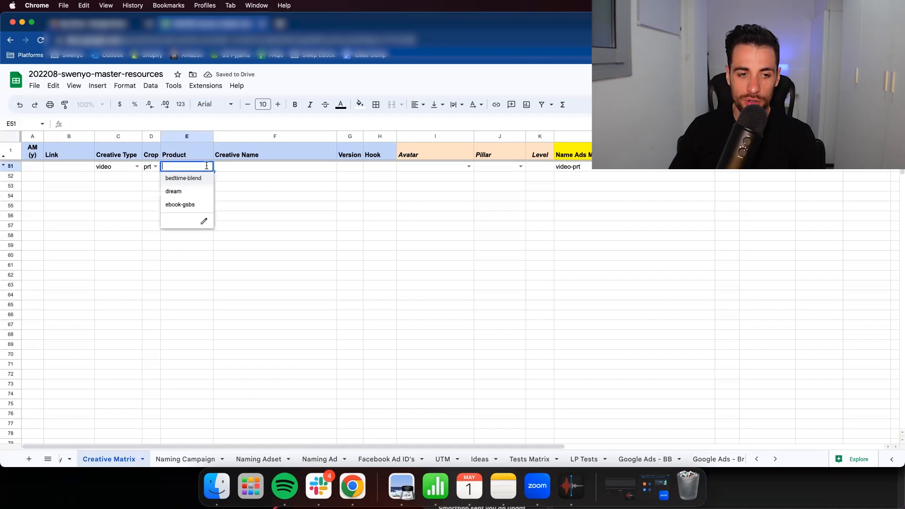
{"action": "left_click", "coordinate": [187, 181]}
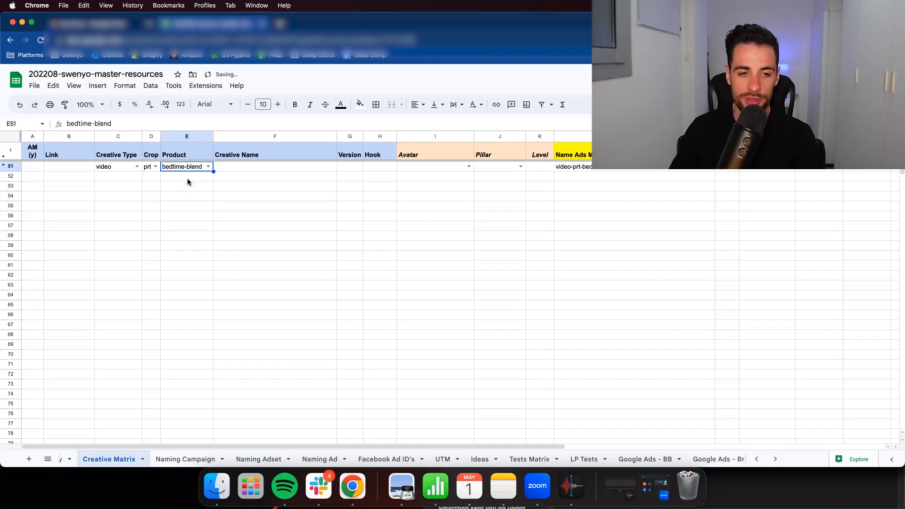
{"action": "left_click", "coordinate": [232, 171]}
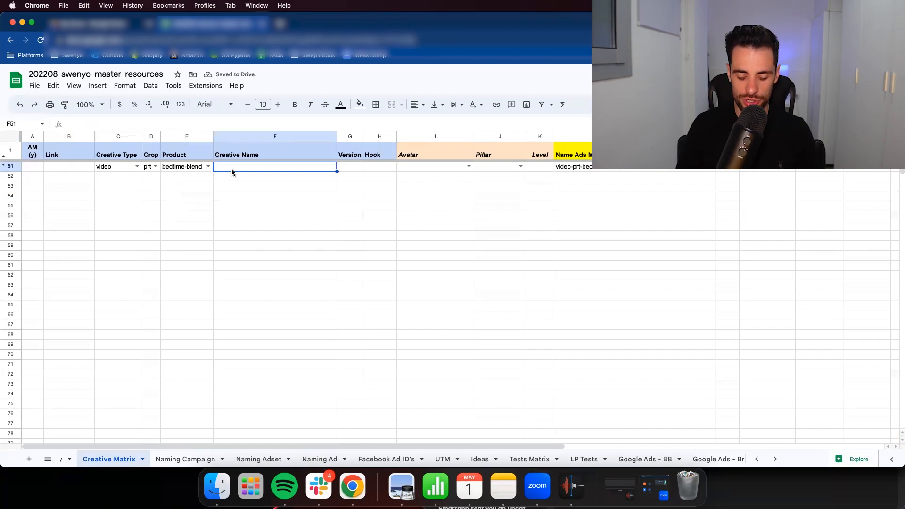
{"action": "type", "text": "ugc-emma"}
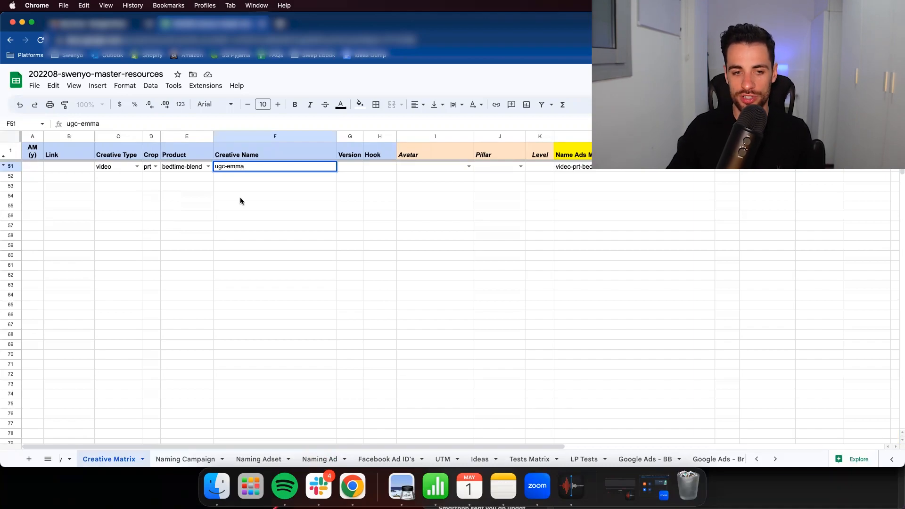
{"action": "key", "text": "Return"}
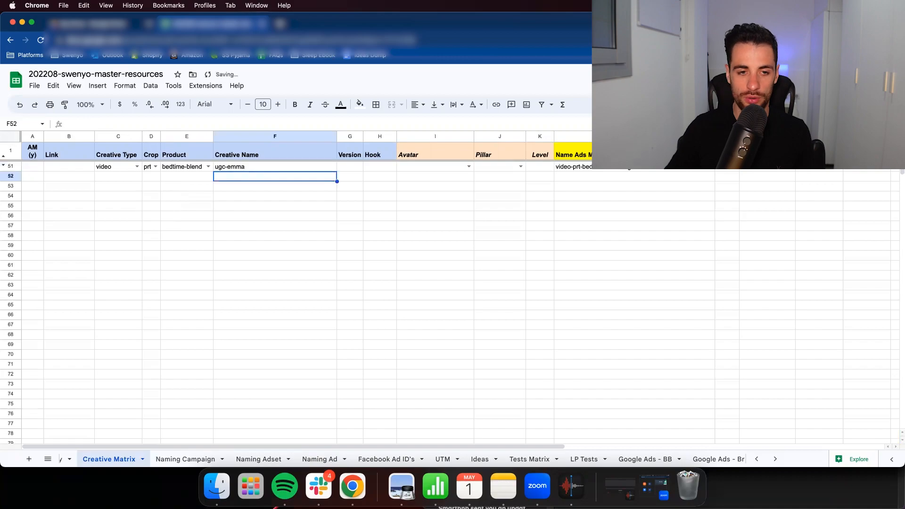
- Append -bedroom to the creative name in row 51
{"action": "left_click", "coordinate": [217, 167]}
{"action": "left_click", "coordinate": [165, 124]}
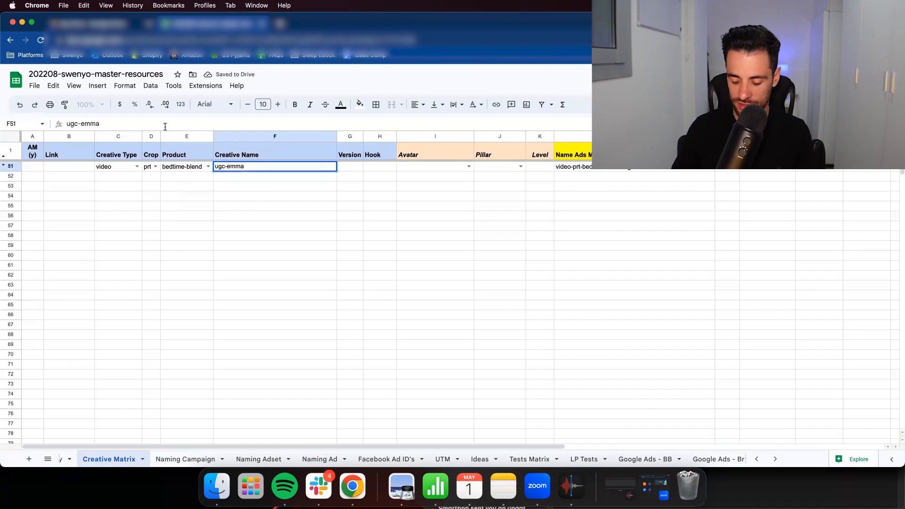
{"action": "type", "text": "-bedroom"}
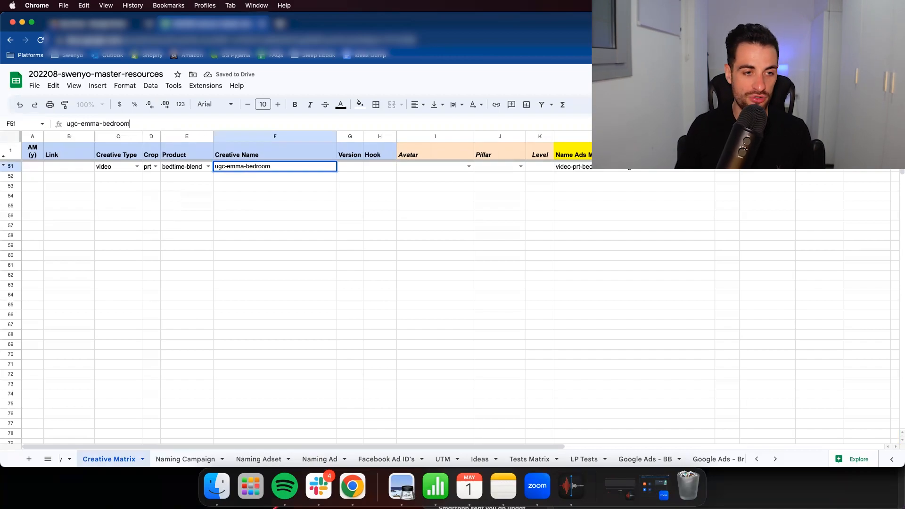
{"action": "key", "text": "Return"}
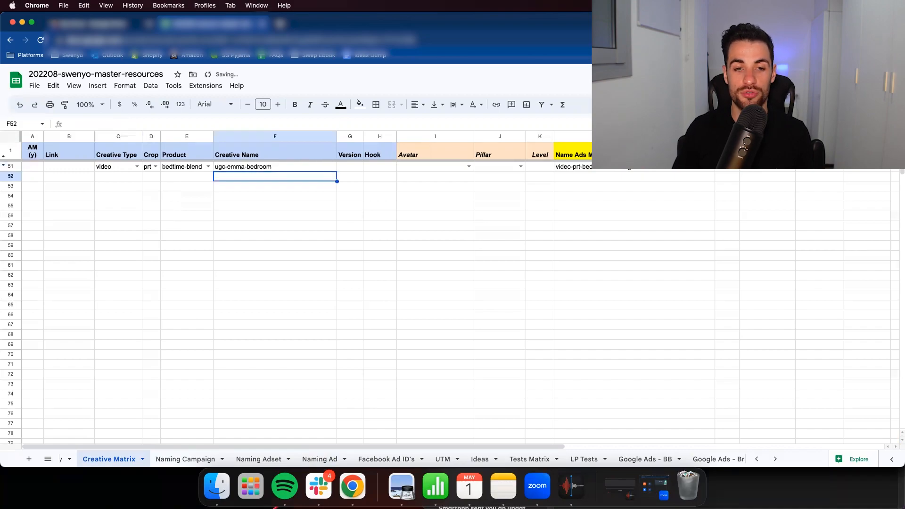
{"action": "key", "text": "Up"}
{"action": "key", "text": "Up"}
{"action": "key", "text": "Down"}
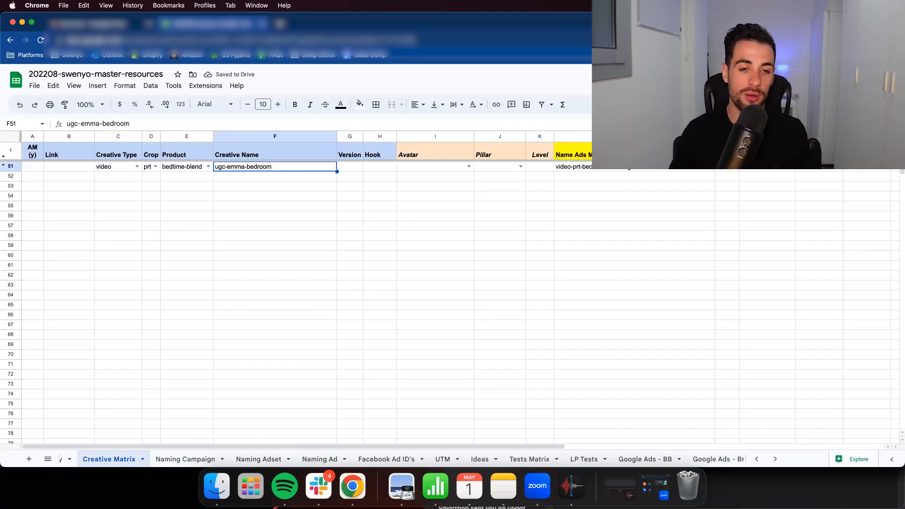
{"action": "type", "text": "v01"}
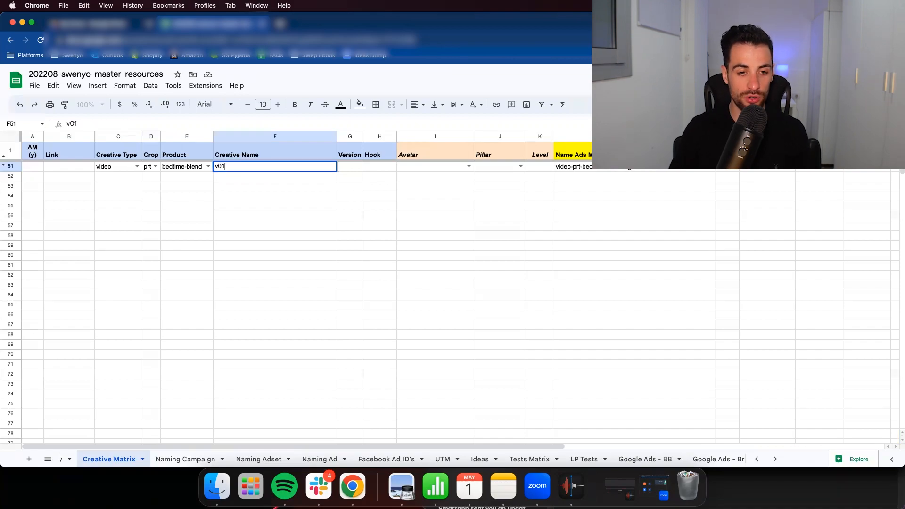
{"action": "key", "text": "Return"}
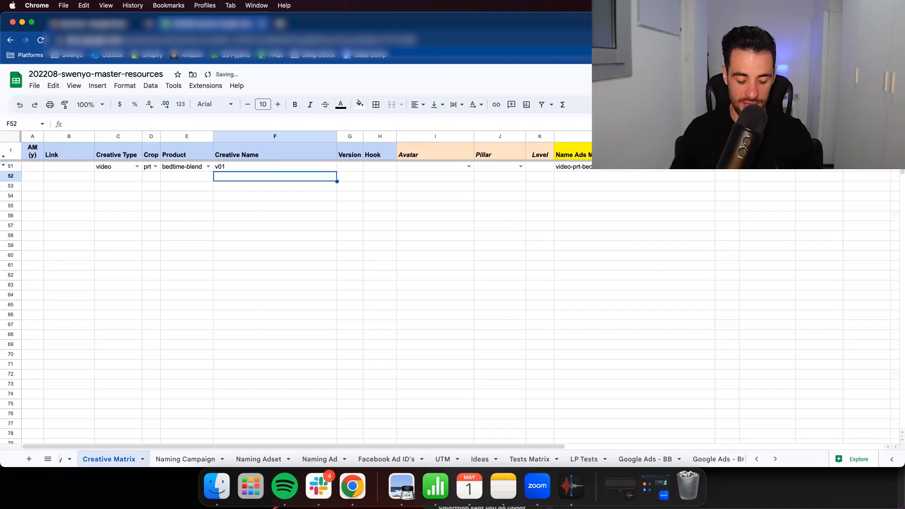
{"action": "key", "text": "super+z"}
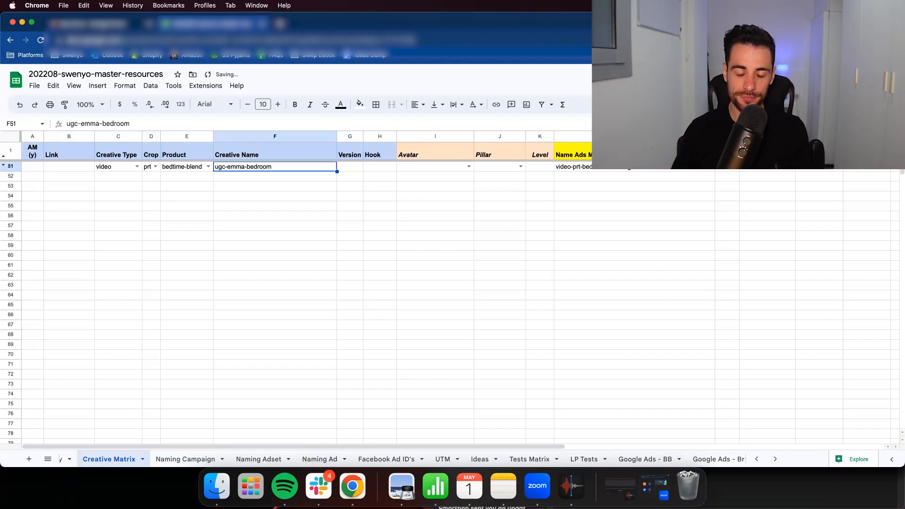
- Enter v01 as the version in row 51 and v02 as the version in row 52
{"action": "key", "text": "Right"}
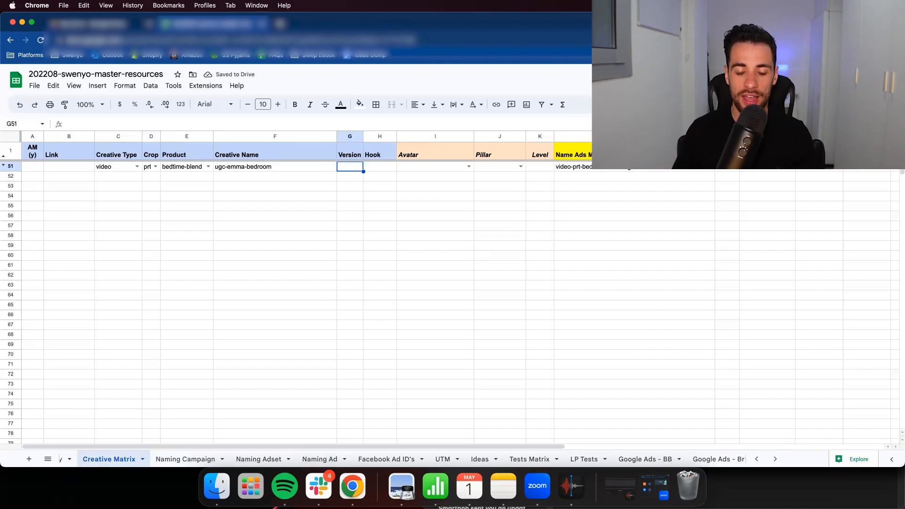
{"action": "left_click", "coordinate": [249, 169]}
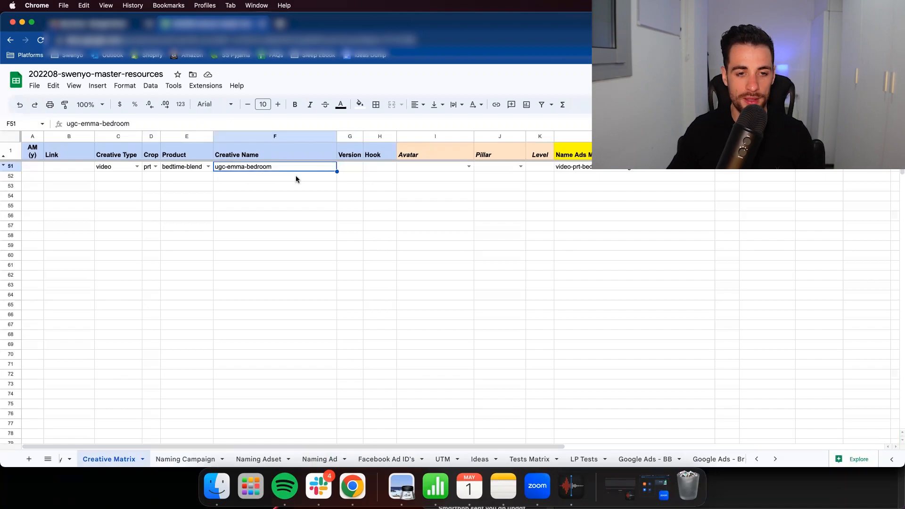
{"action": "left_click", "coordinate": [346, 168]}
{"action": "type", "text": "v"}
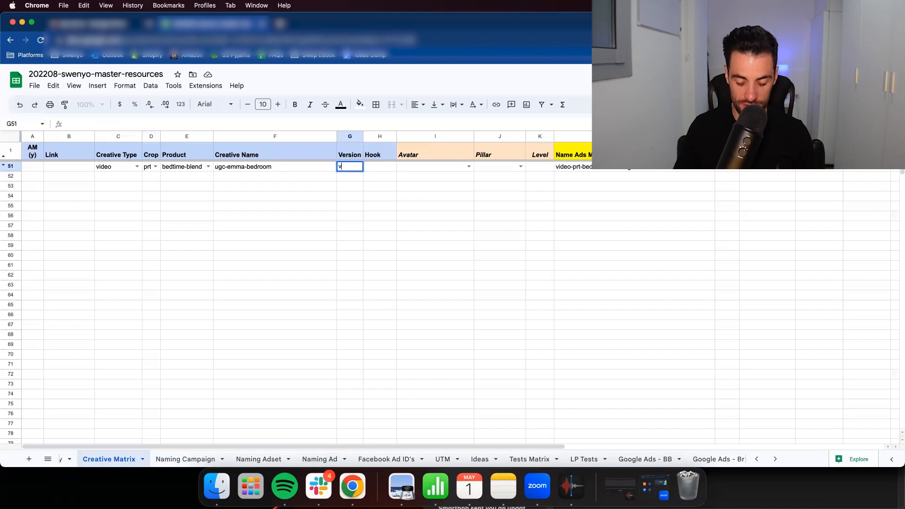
{"action": "type", "text": "01"}
{"action": "key", "text": "Return"}
{"action": "type", "text": "c02"}
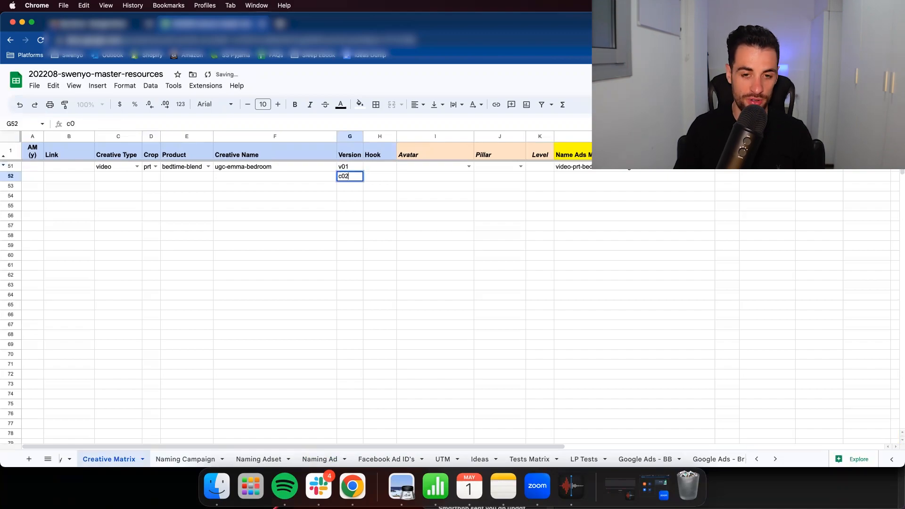
{"action": "key", "text": "Return"}
{"action": "key", "text": "Up"}
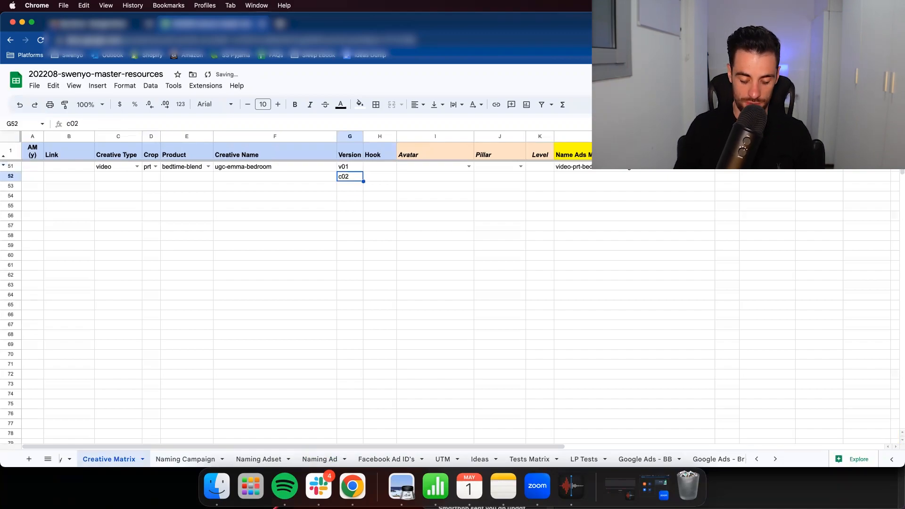
{"action": "type", "text": "v02"}
{"action": "key", "text": "Return"}
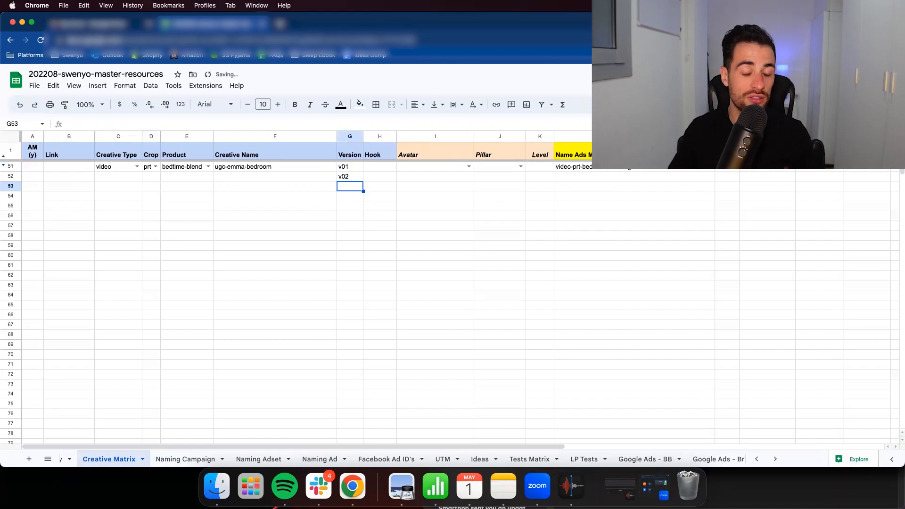
- Clear the version entries in rows 52 and 51
{"action": "key", "text": "Up"}
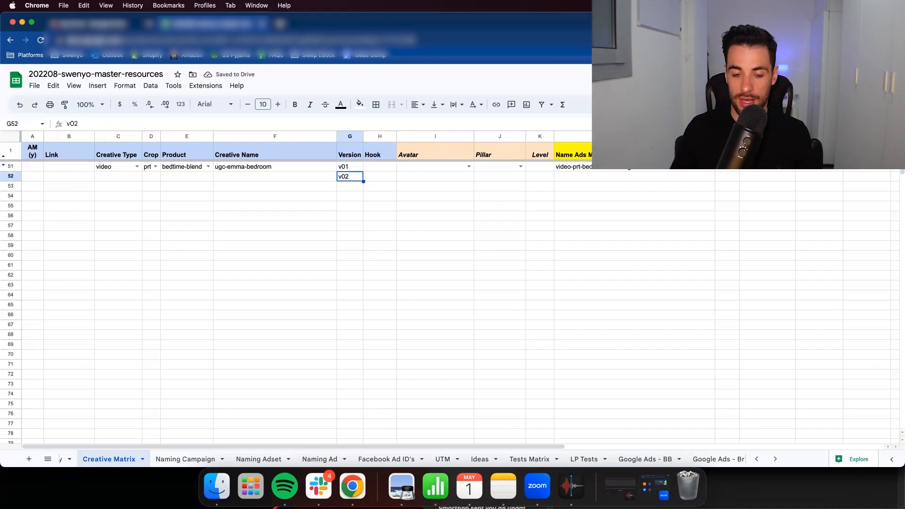
{"action": "key", "text": "BackSpace"}
{"action": "key", "text": "Up"}
{"action": "key", "text": "BackSpace"}
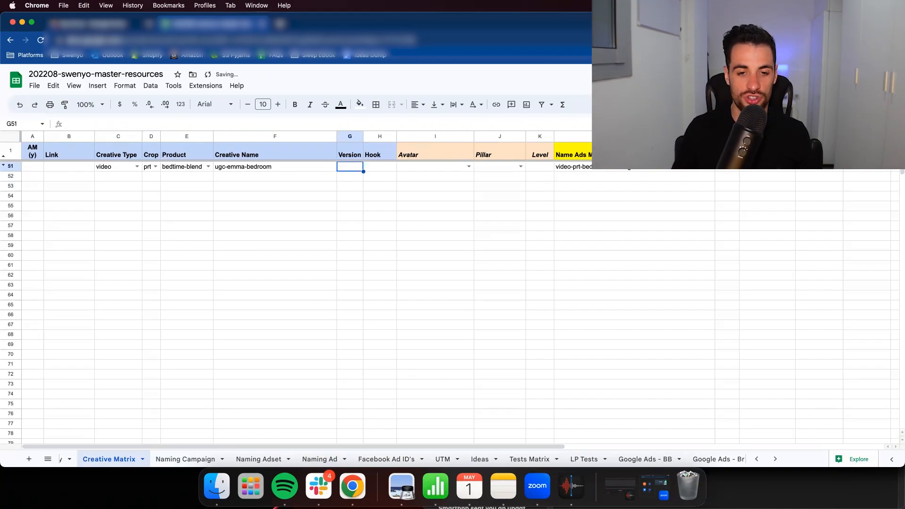
- Enter hook04 as the hook for the creative in row 51
{"action": "left_click", "coordinate": [370, 166]}
{"action": "type", "text": "hook"}
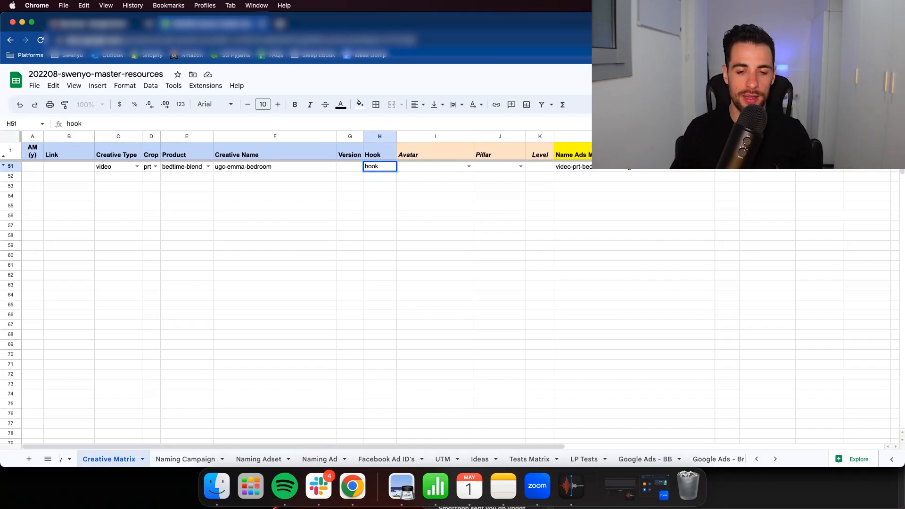
{"action": "type", "text": "04"}
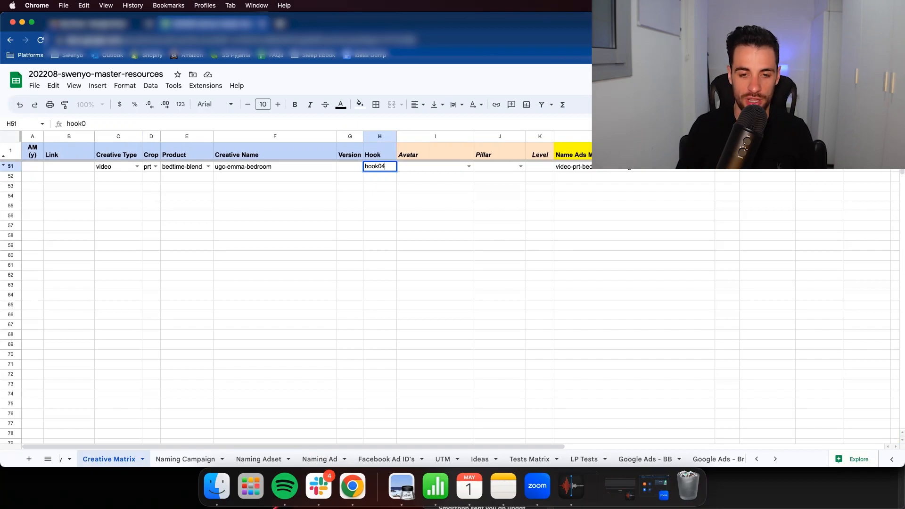
{"action": "key", "text": "Return"}
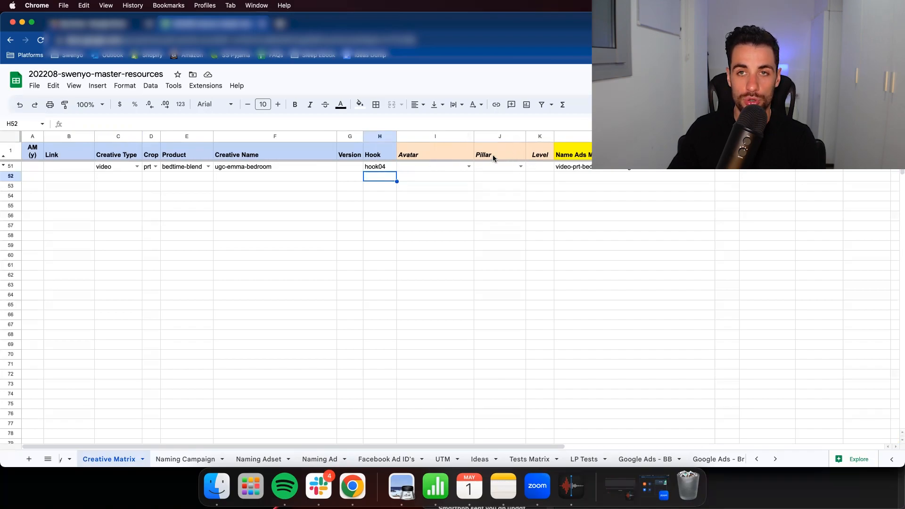
- Check the formula behind the generated name in row 51 without changing it, and copy that cell
{"action": "double_click", "coordinate": [643, 171]}
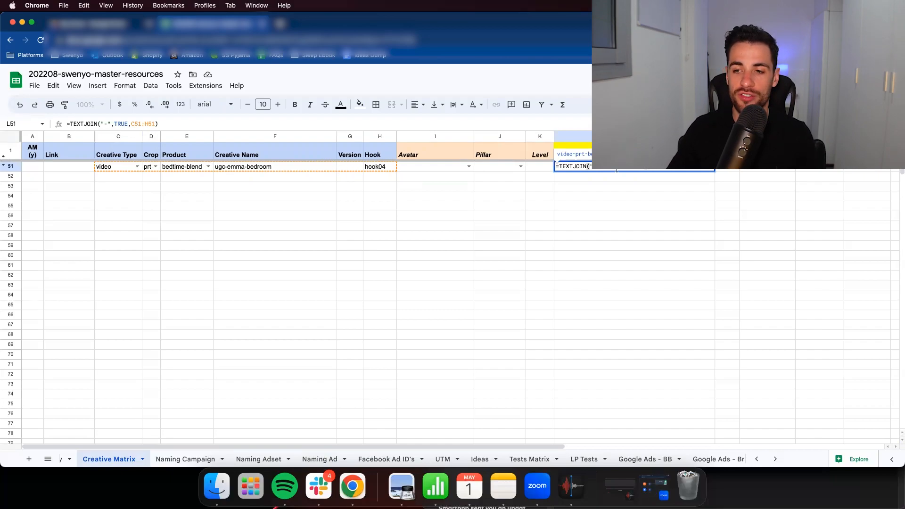
{"action": "key", "text": "Escape"}
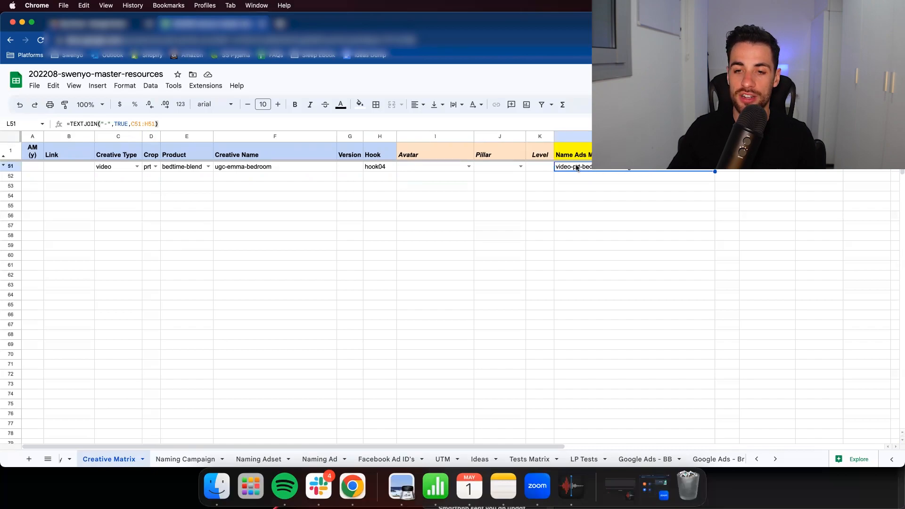
{"action": "key", "text": "super+c"}
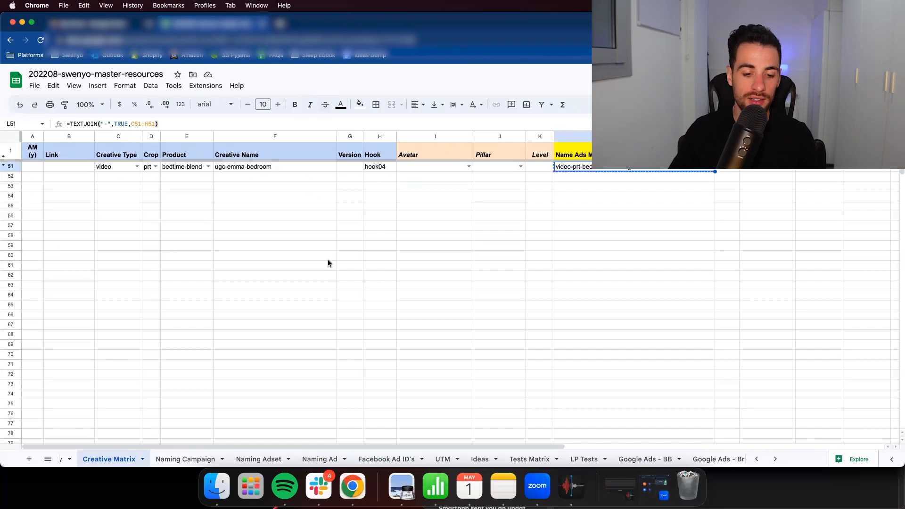
- On the Naming Ad sheet, replace the placeholder creative file name in row 14 with the copied name
{"action": "left_click", "coordinate": [314, 455]}
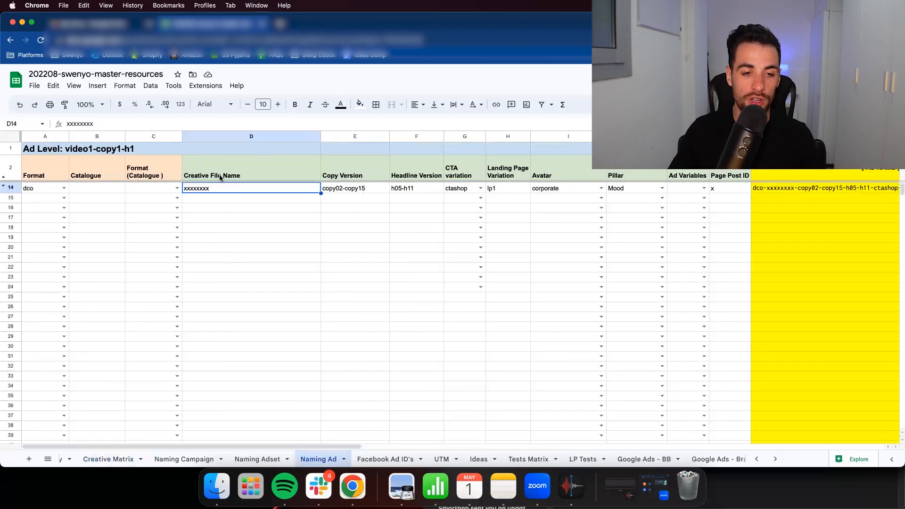
{"action": "left_click", "coordinate": [102, 123]}
{"action": "double_click", "coordinate": [101, 123]}
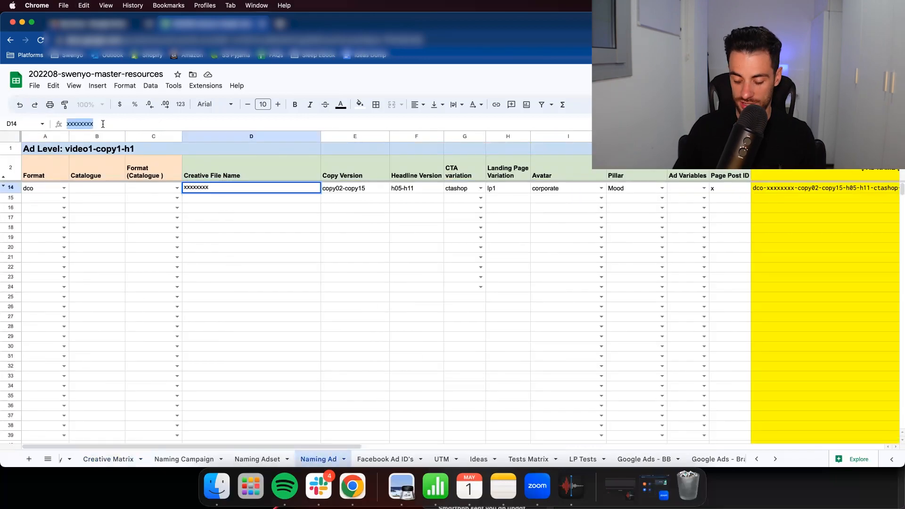
{"action": "key", "text": "BackSpace"}
{"action": "key", "text": "super+v"}
{"action": "key", "text": "Return"}
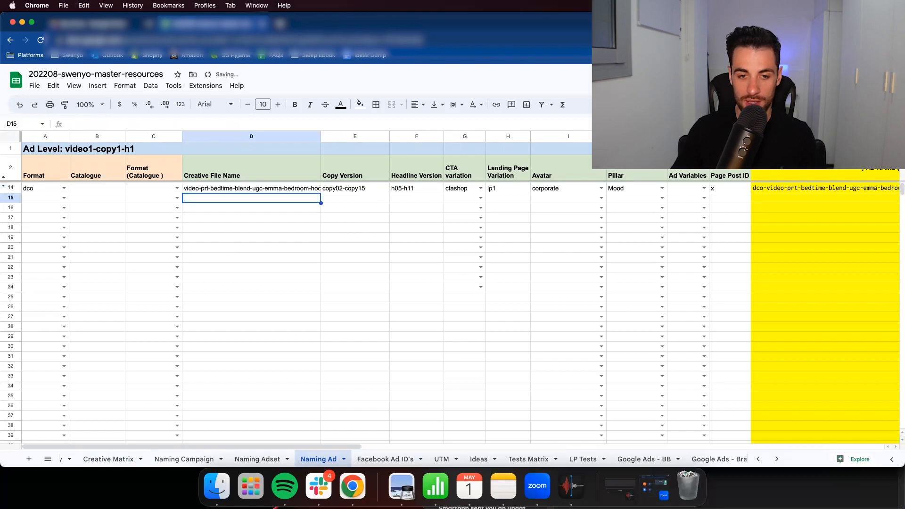
- Select the generated ad name in row 14 and widen the Creative File Name column to fit the full file name
{"action": "left_click", "coordinate": [846, 188]}
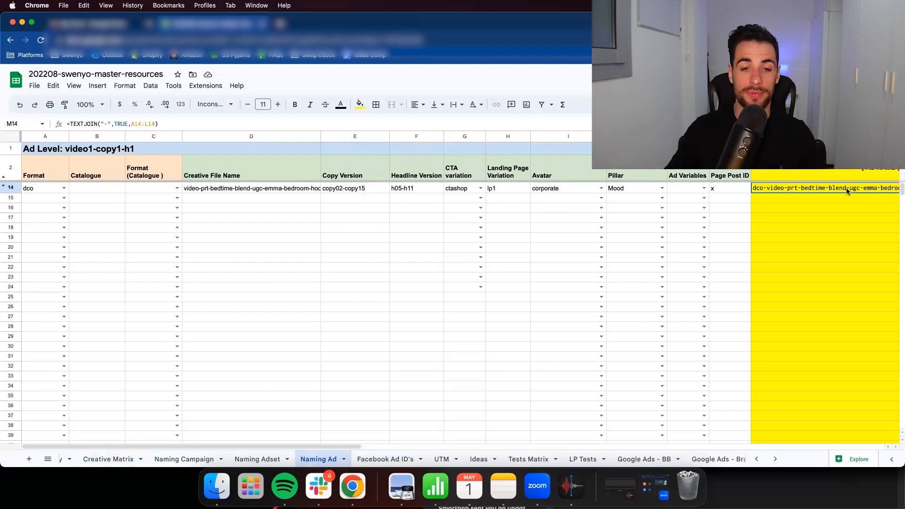
{"action": "left_click_drag", "start_coordinate": [319, 134], "coordinate": [333, 133]}
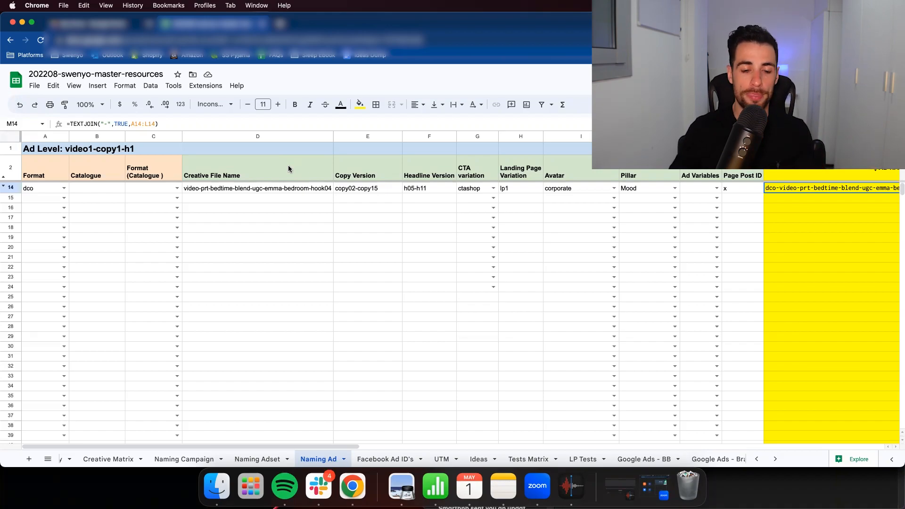
- Review the format options for row 14 without choosing one, and select that row's catalogue cell
{"action": "left_click", "coordinate": [64, 188]}
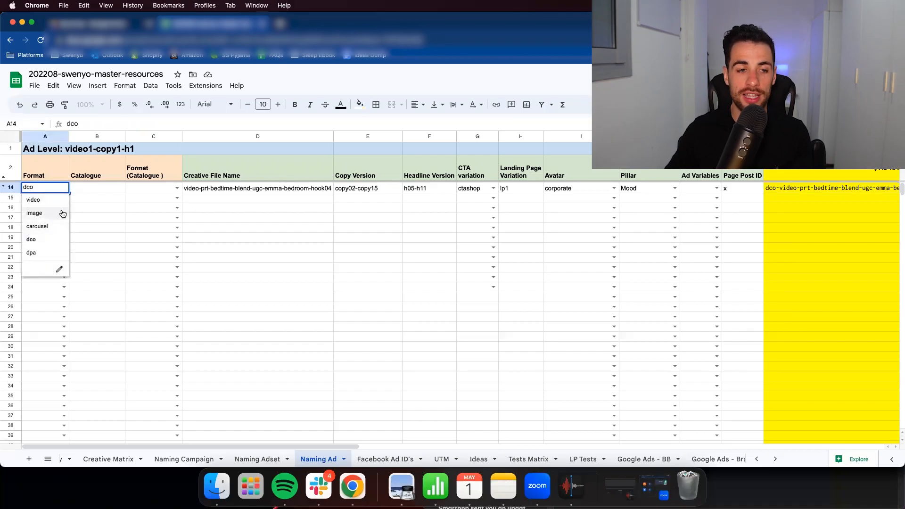
{"action": "left_click", "coordinate": [103, 210]}
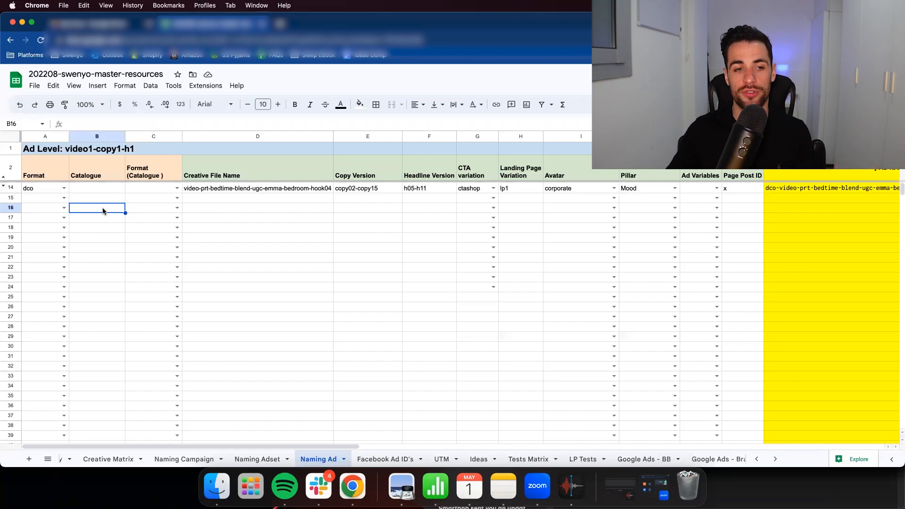
{"action": "left_click", "coordinate": [112, 187]}
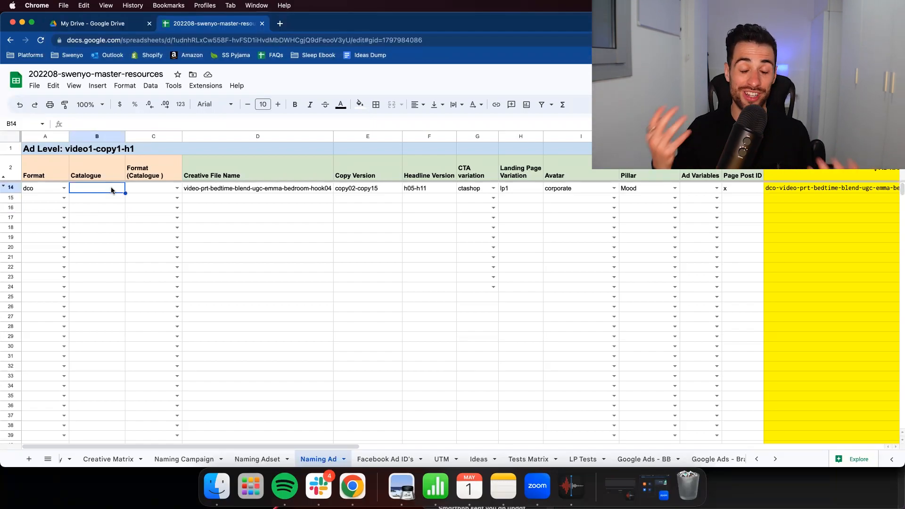